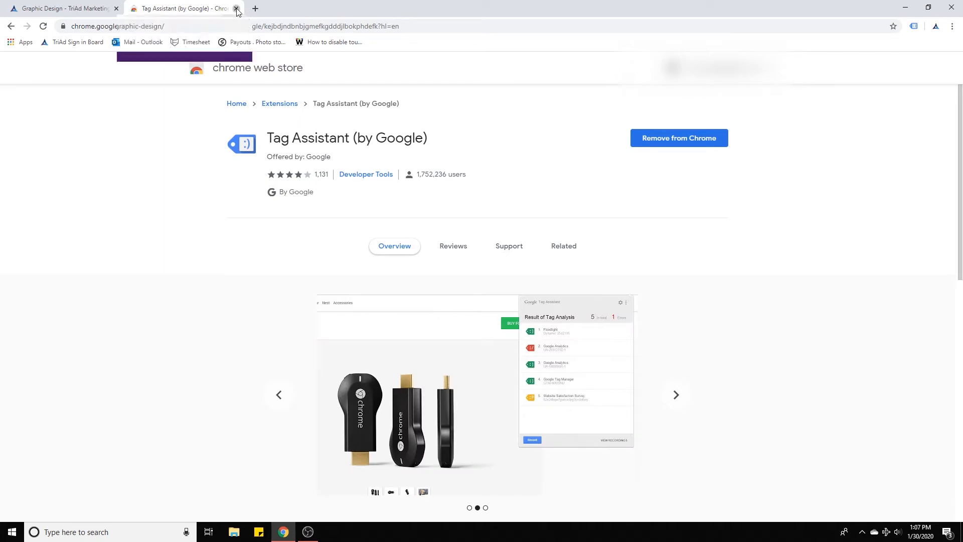
Search Google for google tag manager and open the Google Tag Manager site.
{"action": "type", "text": "ager"}
{"action": "key", "text": "Return"}
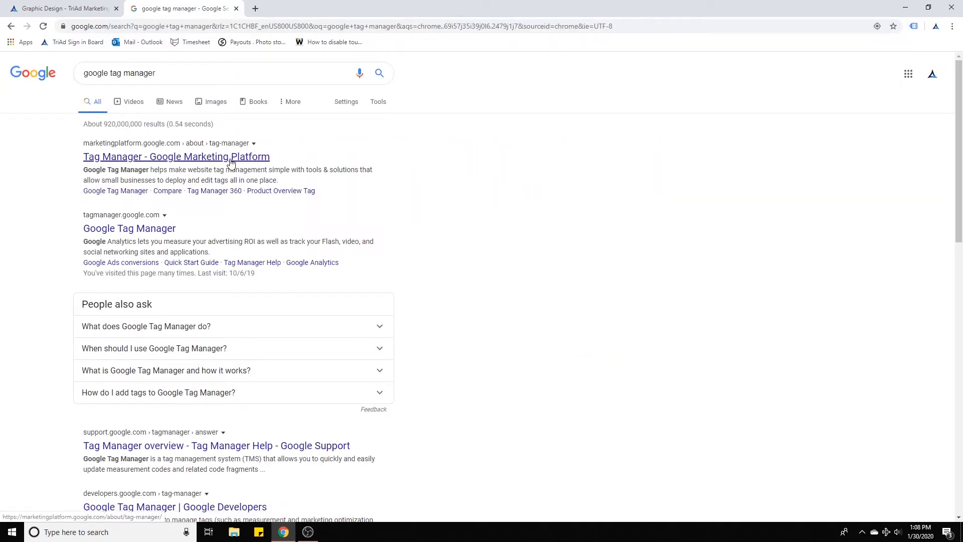
{"action": "left_click", "coordinate": [161, 232]}
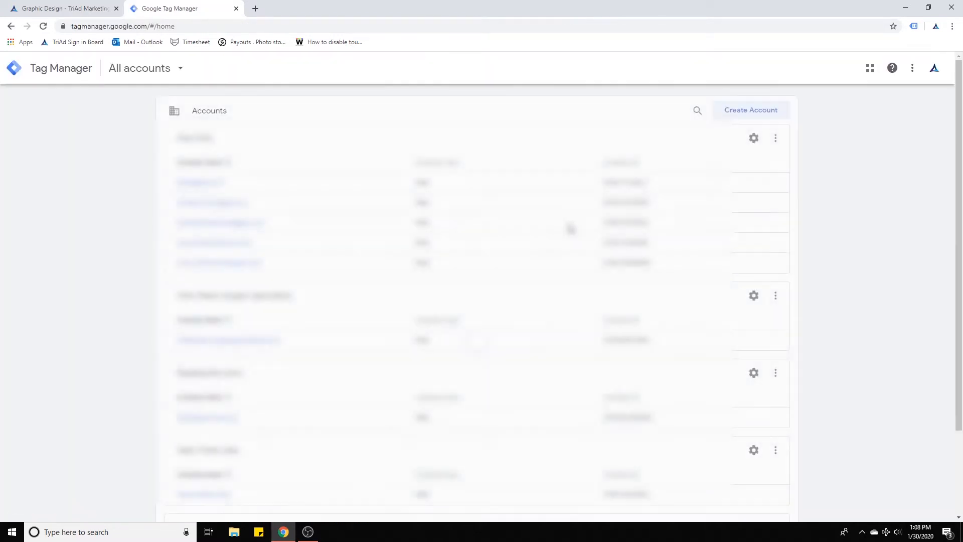
{"action": "left_click", "coordinate": [745, 115]}
{"action": "left_click", "coordinate": [297, 206]}
{"action": "type", "text": "test"}
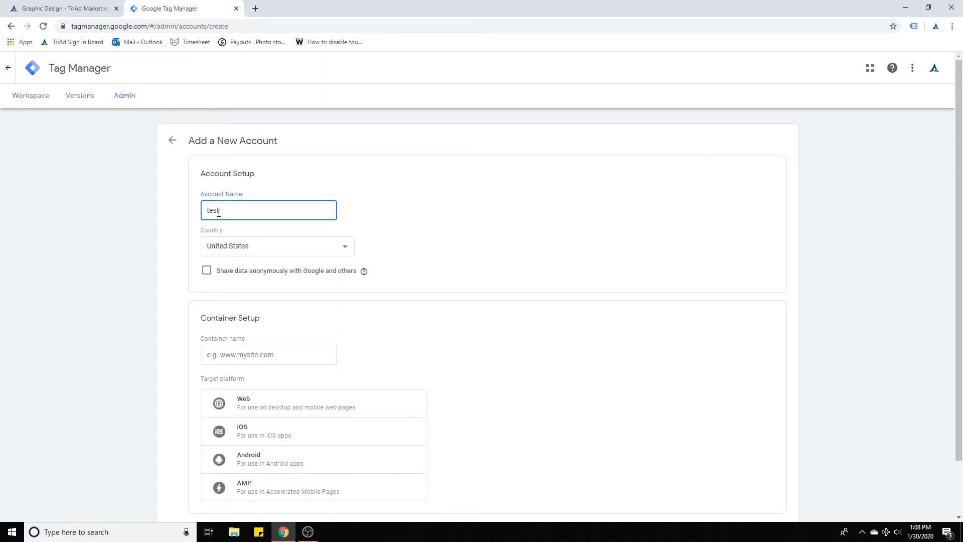
{"action": "scroll", "coordinate": [394, 254], "scroll_direction": "down", "scroll_amount": 2}
{"action": "left_click", "coordinate": [276, 293]}
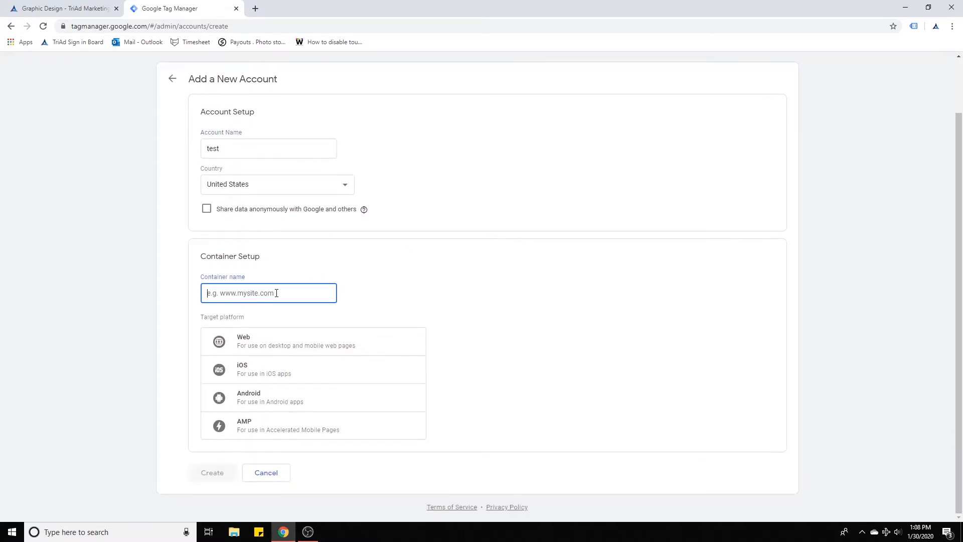
{"action": "type", "text": "www."}
{"action": "key", "text": "BackSpace"}
{"action": "key", "text": "BackSpace"}
{"action": "key", "text": "BackSpace"}
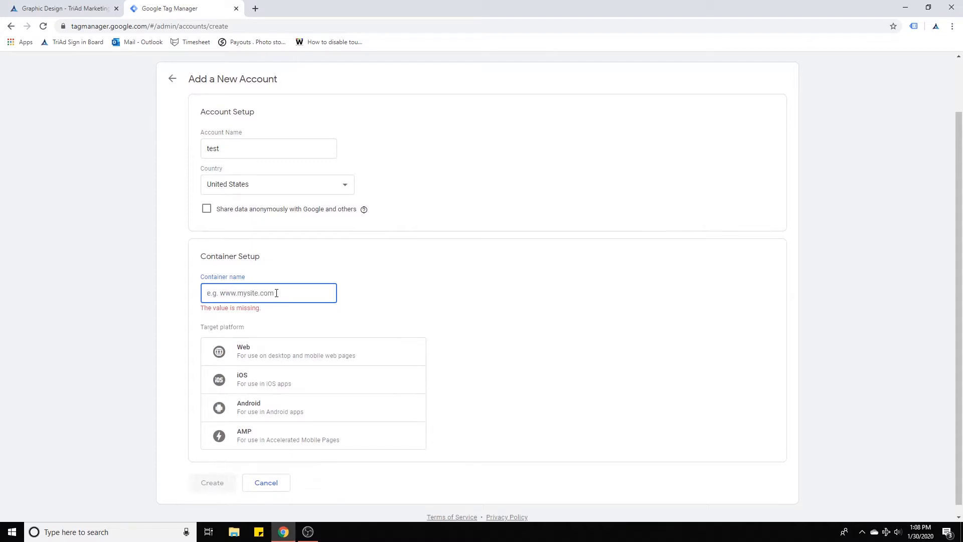
{"action": "left_click", "coordinate": [274, 484]}
Open the triad-inc.com container from the accounts list.
{"action": "scroll", "coordinate": [465, 225], "scroll_direction": "down", "scroll_amount": 3}
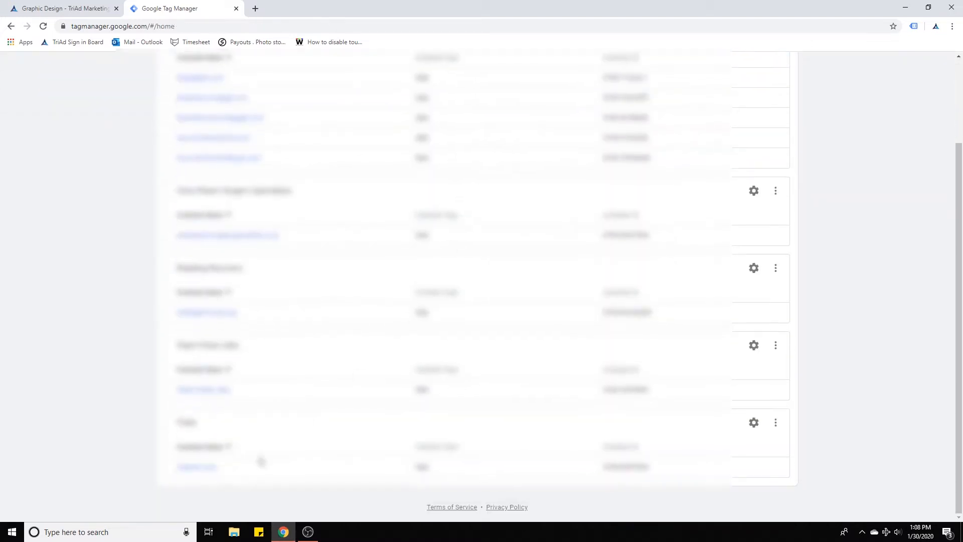
{"action": "left_click", "coordinate": [205, 470]}
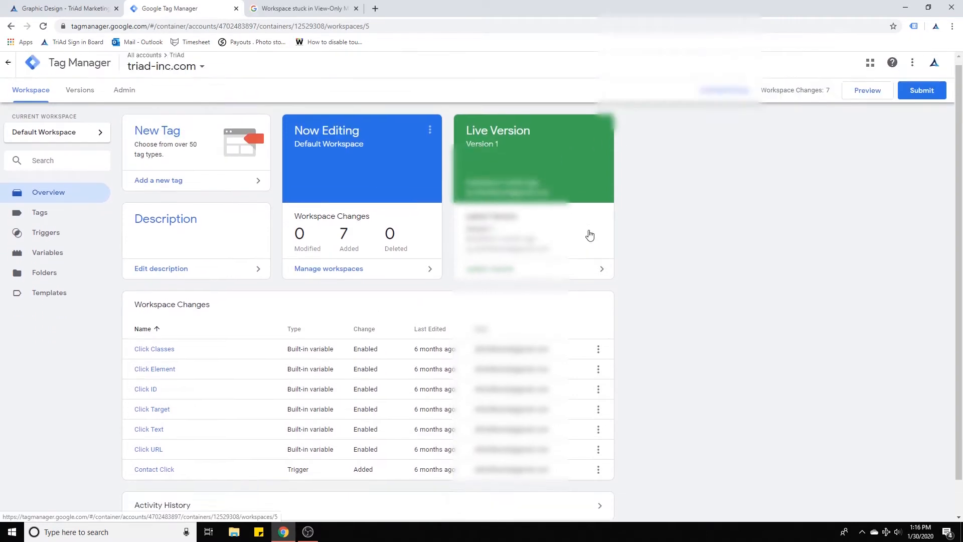
Review which built-in Click variables are enabled in the container's Variables configuration.
{"action": "scroll", "coordinate": [266, 259], "scroll_direction": "down", "scroll_amount": 2}
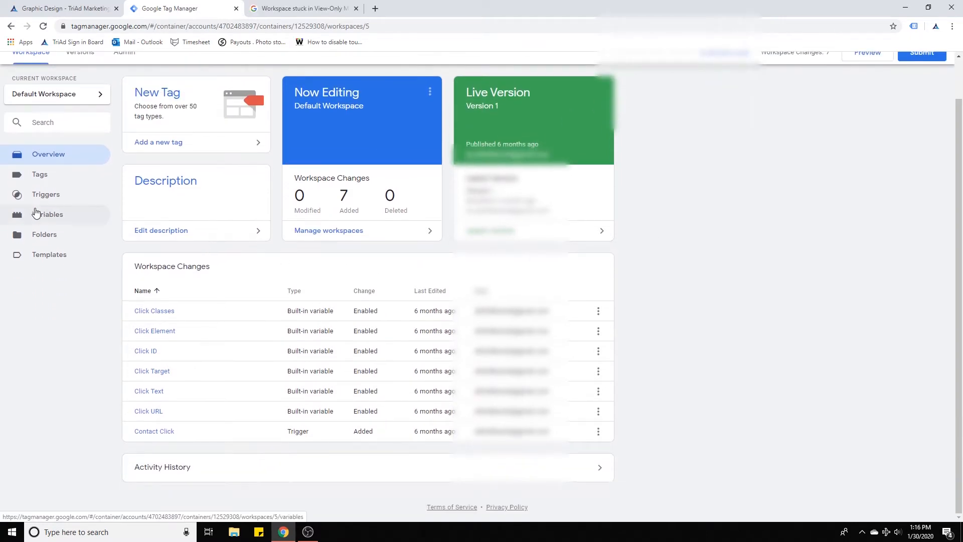
{"action": "left_click", "coordinate": [47, 220]}
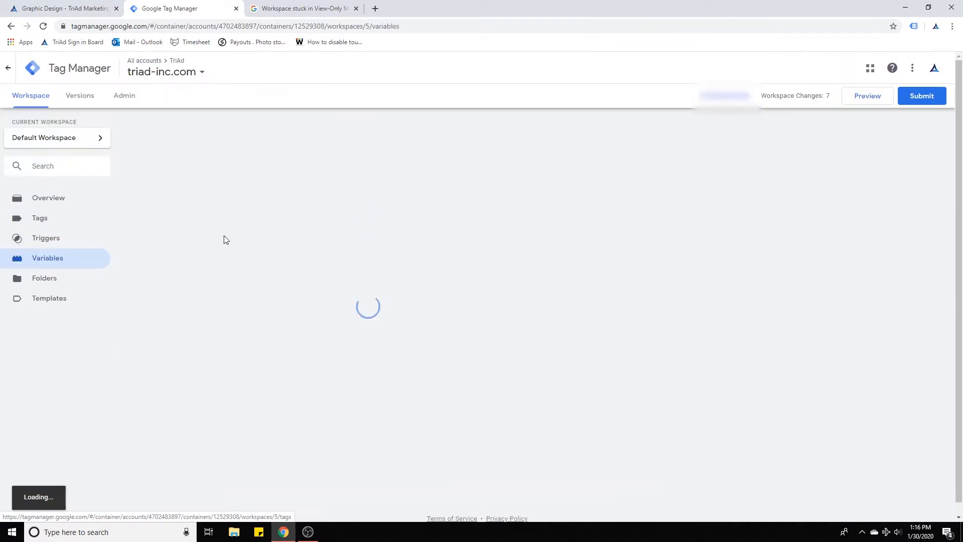
{"action": "left_click", "coordinate": [573, 135]}
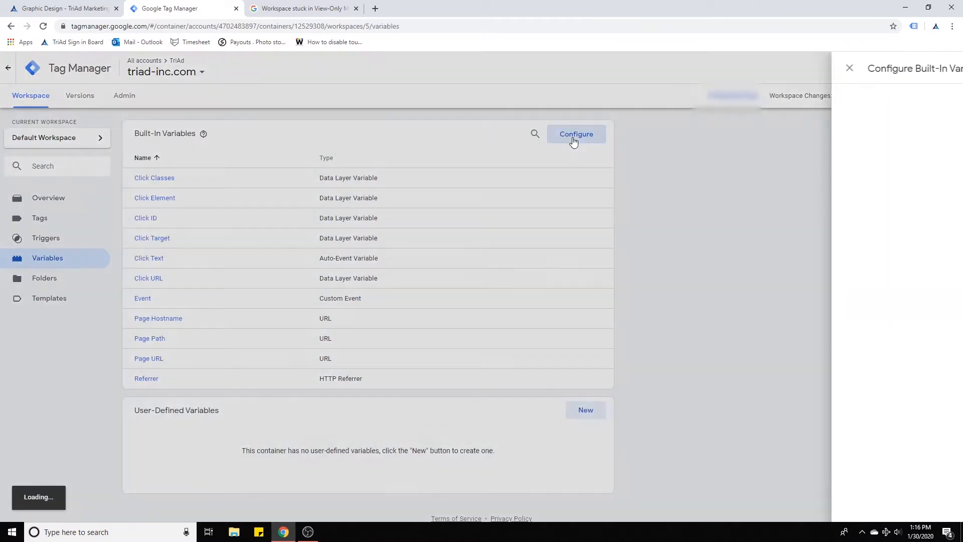
{"action": "scroll", "coordinate": [719, 209], "scroll_direction": "down", "scroll_amount": 5}
{"action": "scroll", "coordinate": [720, 211], "scroll_direction": "down", "scroll_amount": 1}
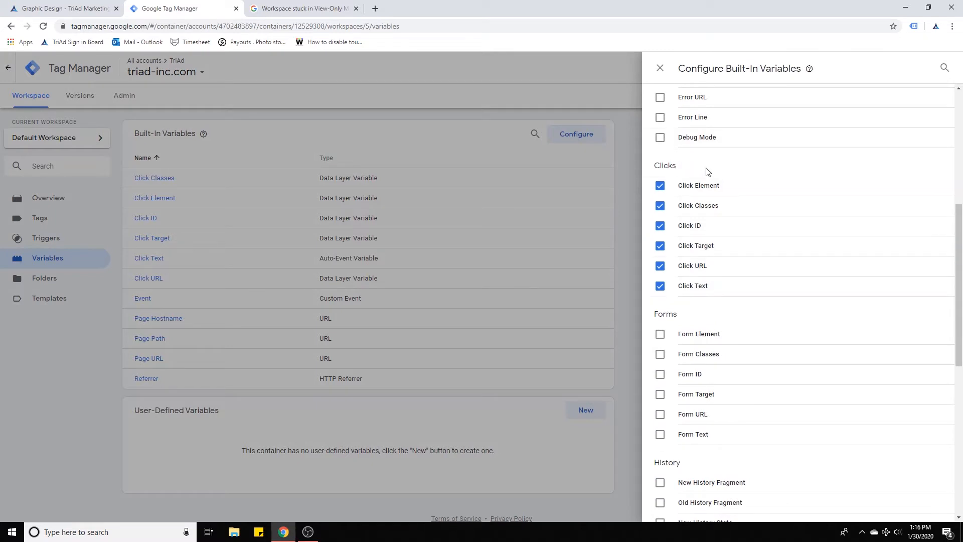
{"action": "left_click", "coordinate": [661, 68]}
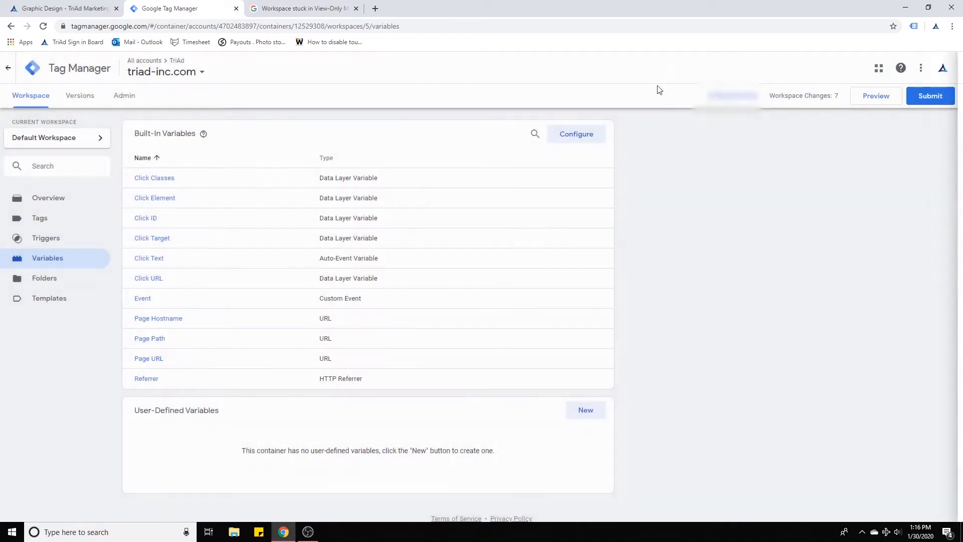
Inspect the Contact Click trigger's configuration and its trigger type options without saving.
{"action": "left_click", "coordinate": [45, 238]}
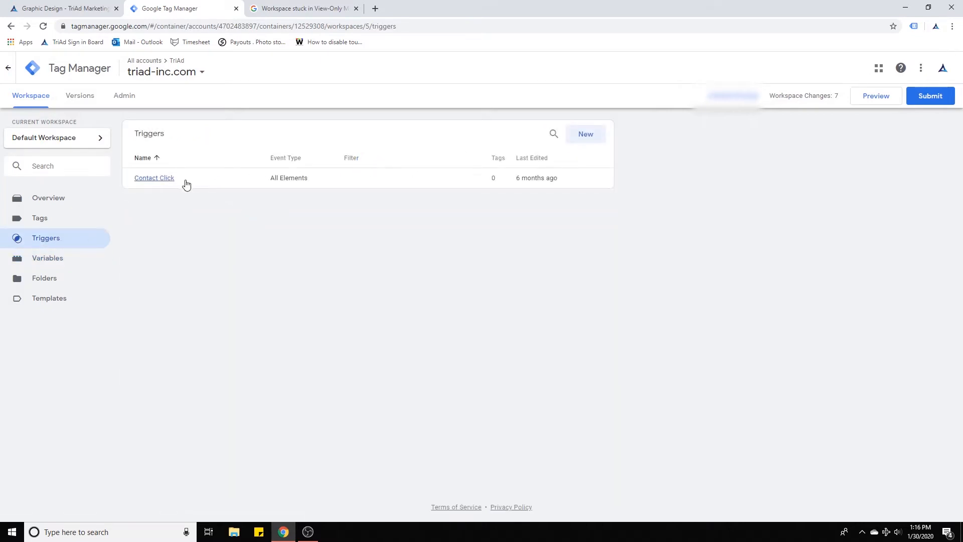
{"action": "left_click", "coordinate": [189, 184]}
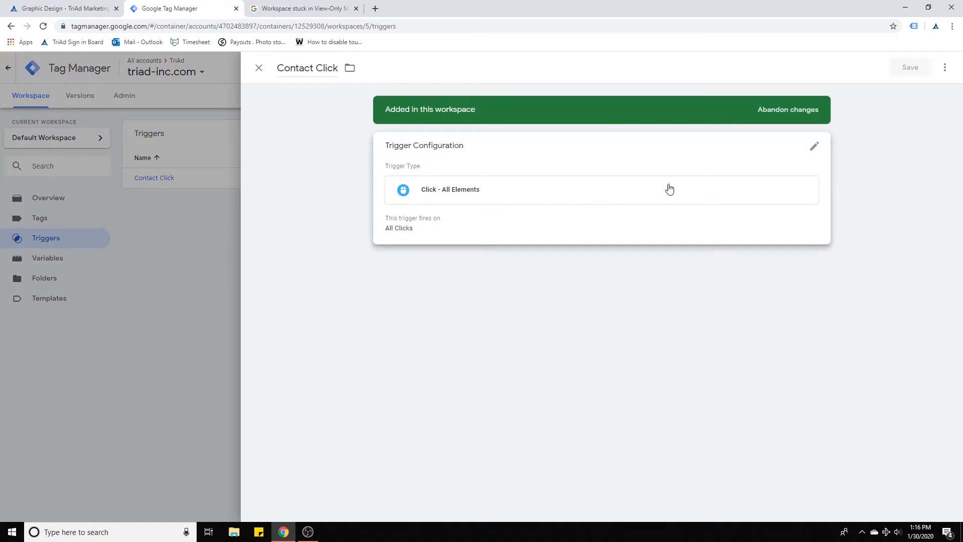
{"action": "left_click", "coordinate": [813, 146]}
{"action": "left_click", "coordinate": [678, 206]}
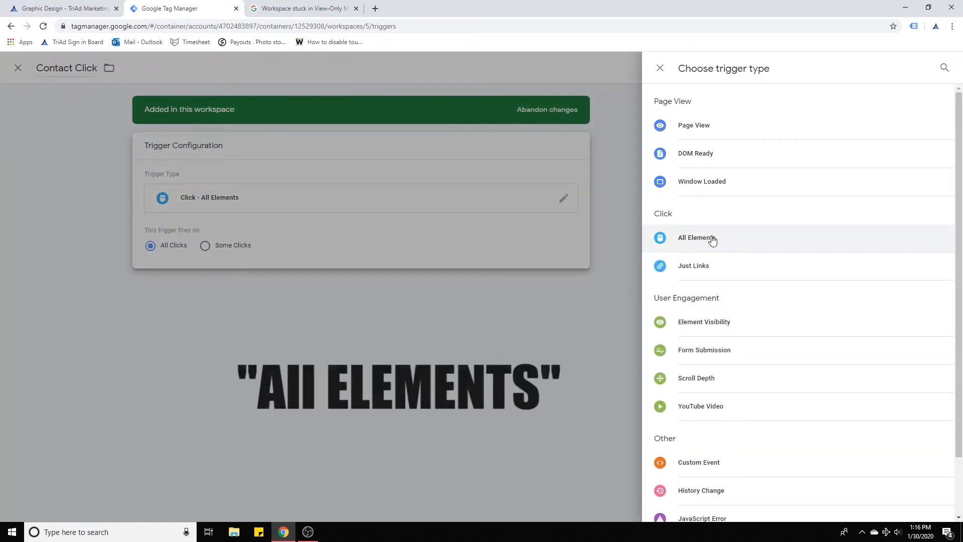
{"action": "left_click", "coordinate": [546, 232]}
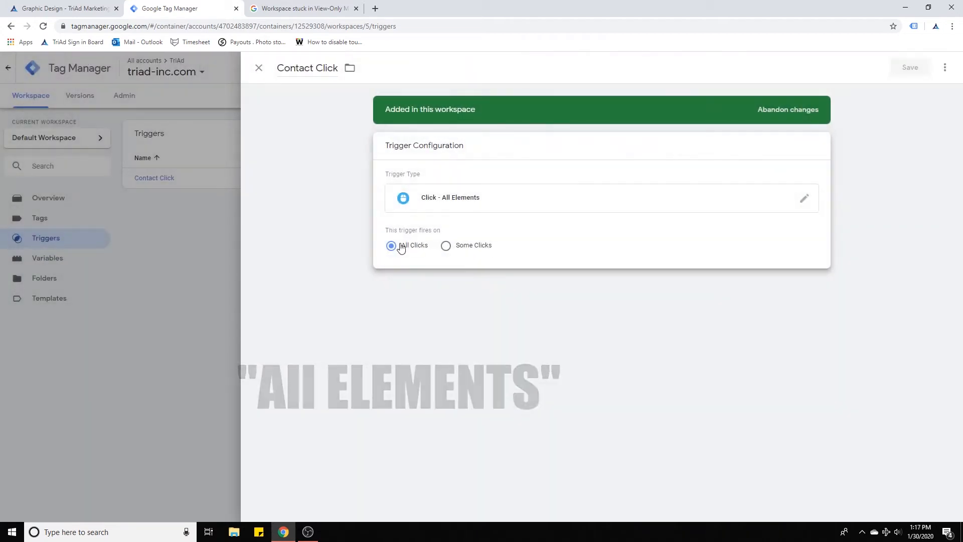
{"action": "left_click", "coordinate": [258, 69]}
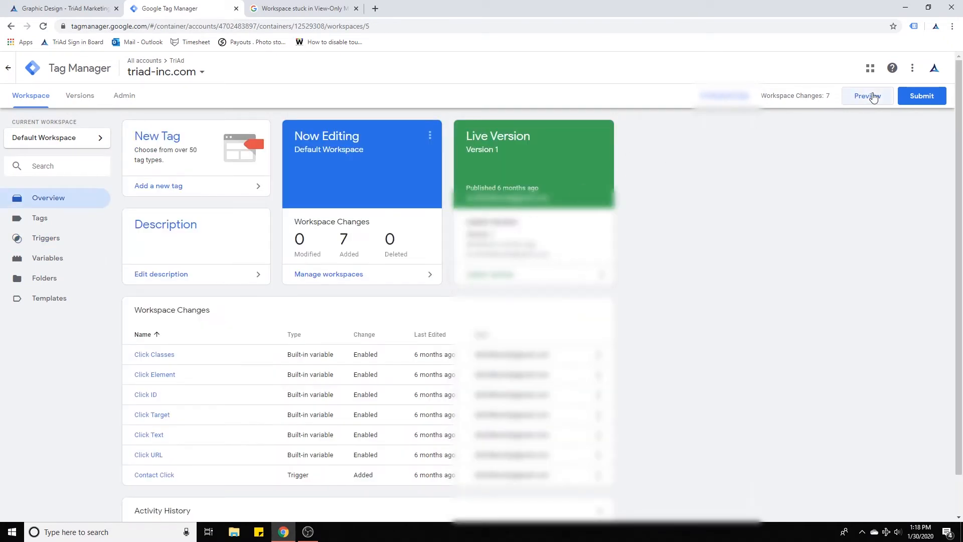
Enter Preview mode and reload the triad-inc.com graphic design page in the other tab.
{"action": "left_click", "coordinate": [873, 96]}
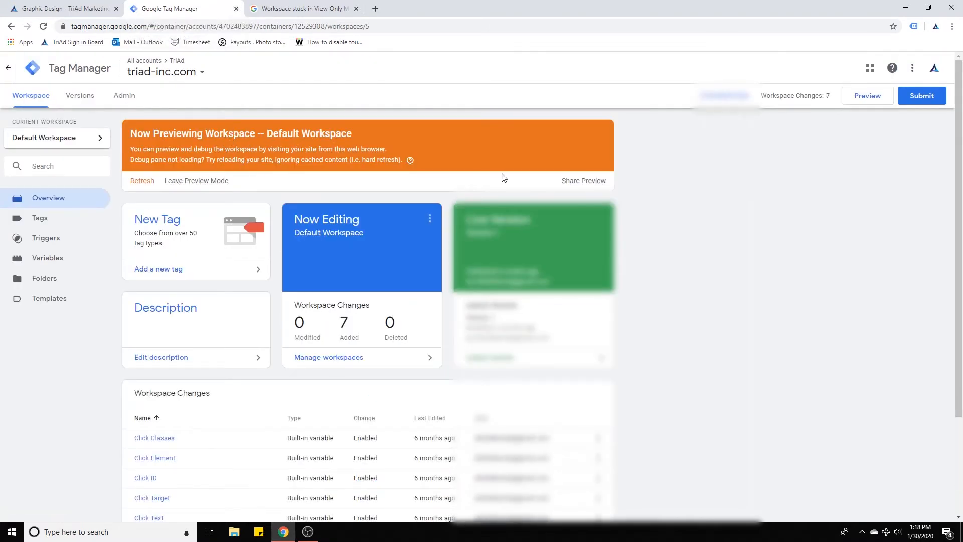
{"action": "left_click", "coordinate": [299, 6]}
{"action": "left_click", "coordinate": [66, 6]}
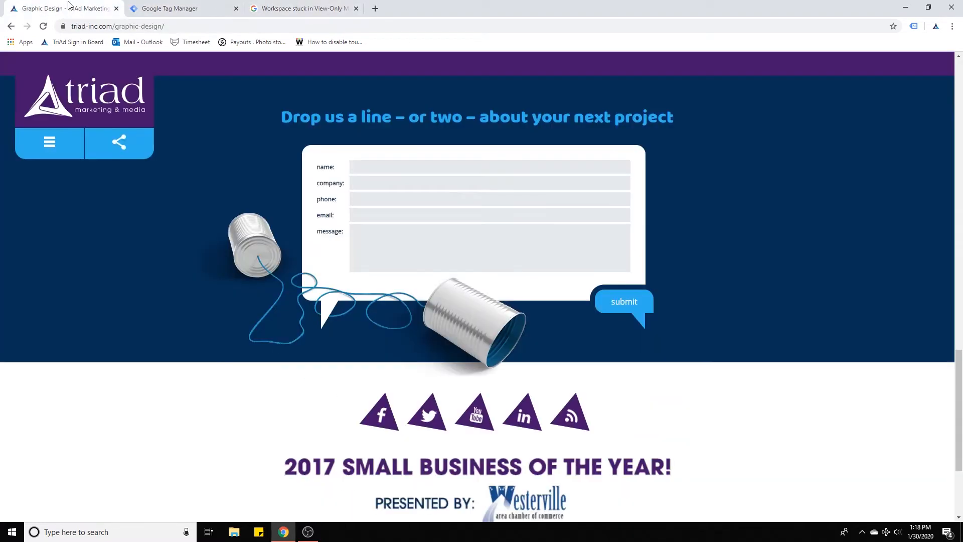
{"action": "left_click", "coordinate": [43, 26]}
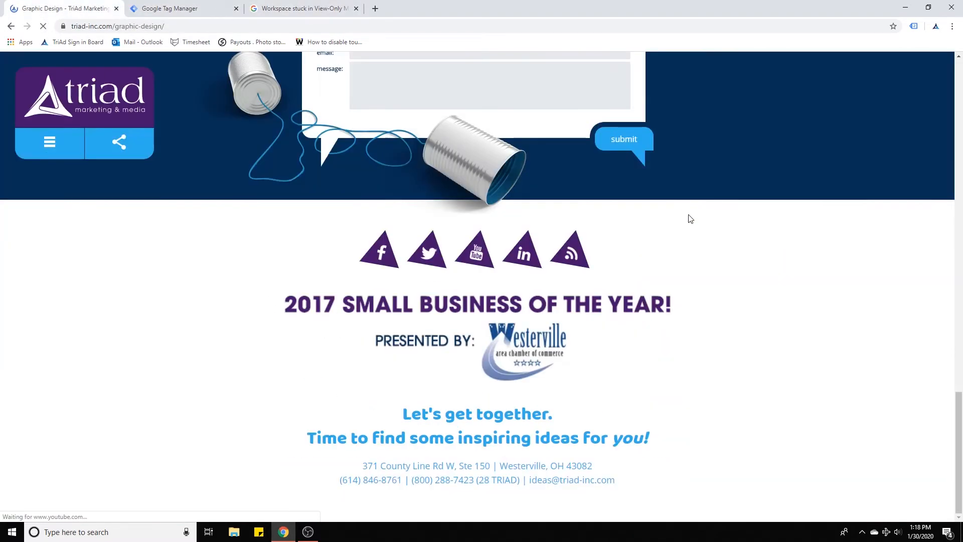
Fire test click events on the graphic design page for the debug pane.
{"action": "scroll", "coordinate": [648, 251], "scroll_direction": "up", "scroll_amount": 2}
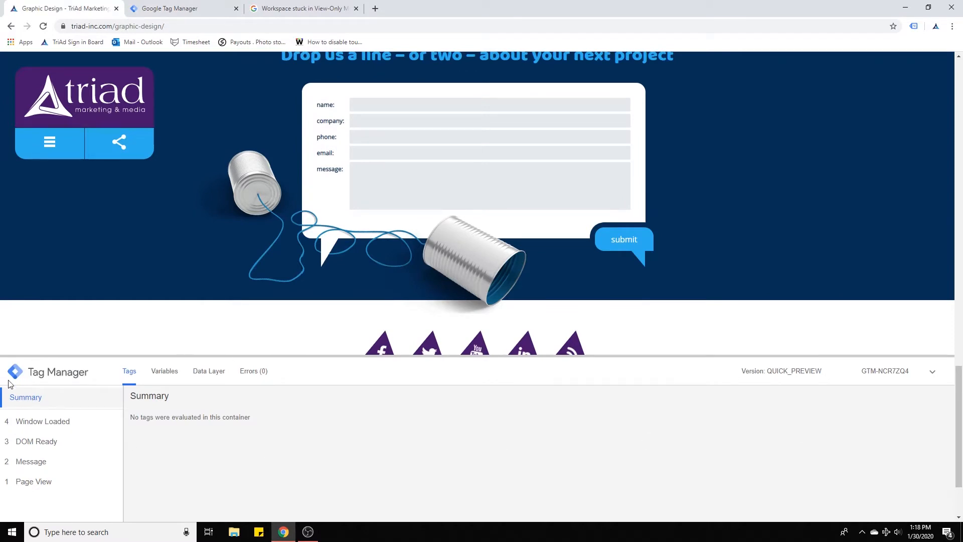
{"action": "left_click", "coordinate": [148, 267]}
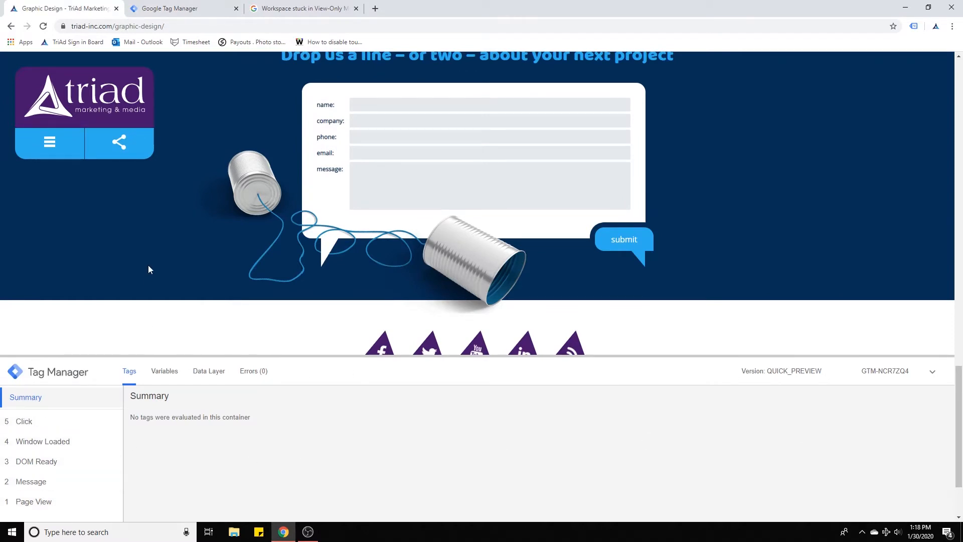
{"action": "left_click", "coordinate": [752, 173]}
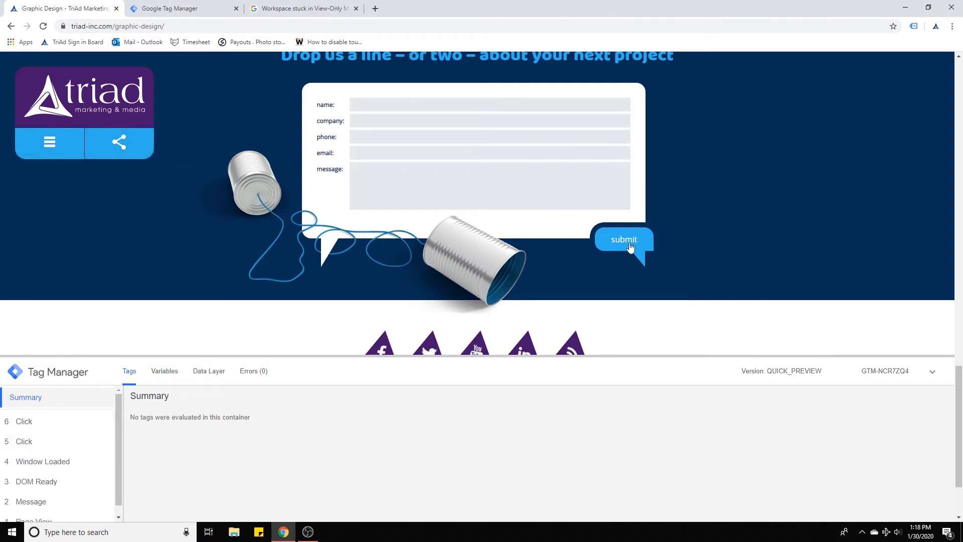
Inspect the variables of the latest Click event in the Tag Manager debug pane.
{"action": "left_click", "coordinate": [29, 423]}
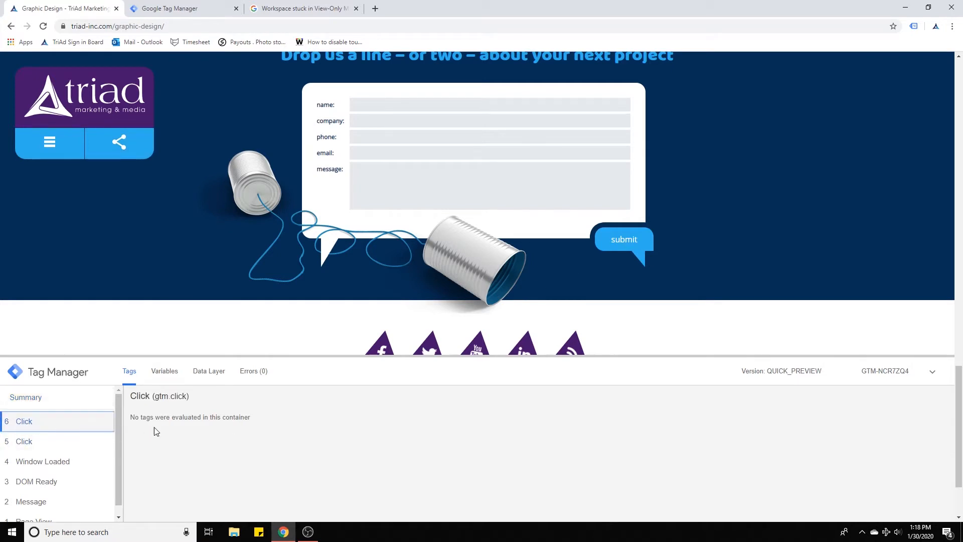
{"action": "left_click", "coordinate": [169, 376]}
{"action": "scroll", "coordinate": [310, 441], "scroll_direction": "down", "scroll_amount": 3}
{"action": "scroll", "coordinate": [313, 451], "scroll_direction": "up", "scroll_amount": 3}
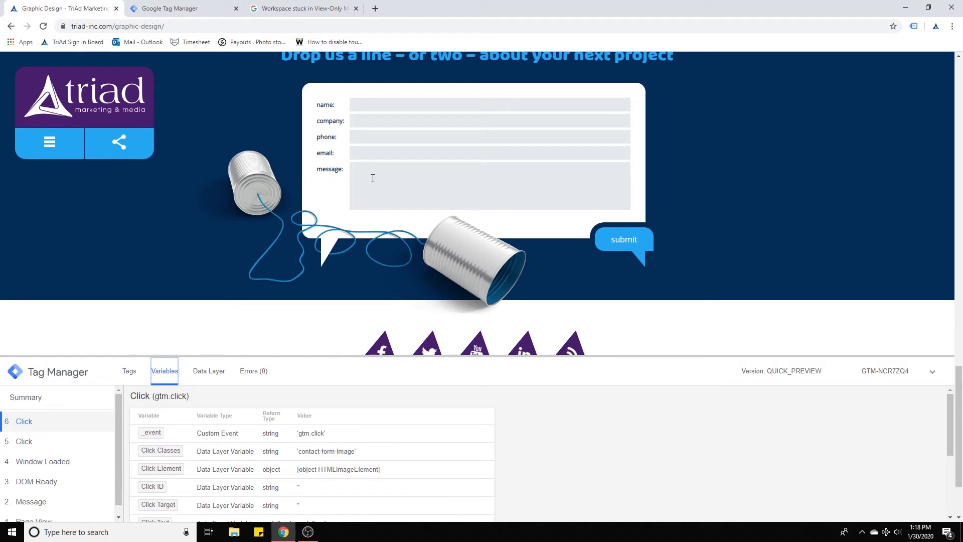
Submit the empty contact form and select the conversion event in the debug pane.
{"action": "left_click", "coordinate": [624, 241]}
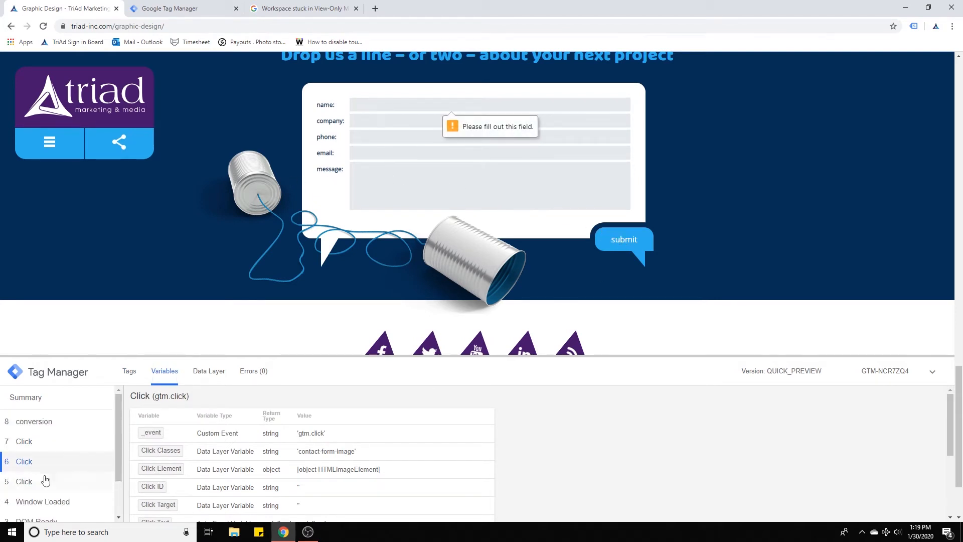
{"action": "left_click", "coordinate": [21, 425]}
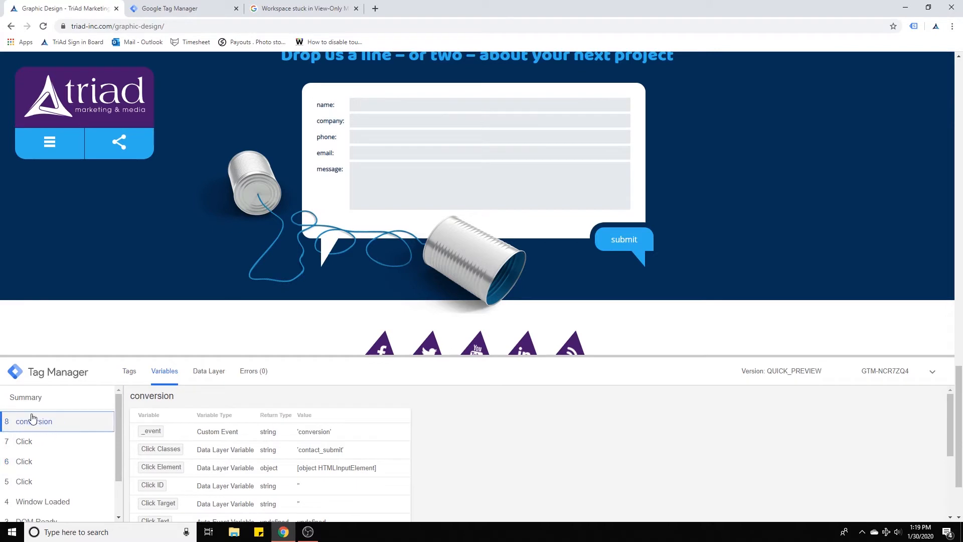
Examine the conversion event's variables, highlighting the Click Element and Click Classes values.
{"action": "scroll", "coordinate": [229, 437], "scroll_direction": "down", "scroll_amount": 3}
{"action": "scroll", "coordinate": [251, 437], "scroll_direction": "up", "scroll_amount": 3}
{"action": "scroll", "coordinate": [275, 441], "scroll_direction": "down", "scroll_amount": 3}
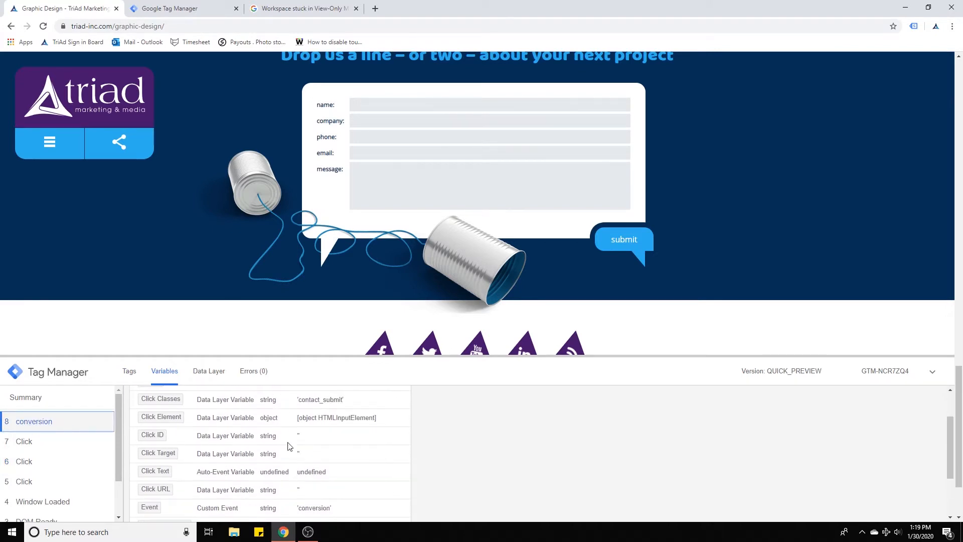
{"action": "scroll", "coordinate": [307, 438], "scroll_direction": "up", "scroll_amount": 3}
{"action": "scroll", "coordinate": [306, 434], "scroll_direction": "down", "scroll_amount": 3}
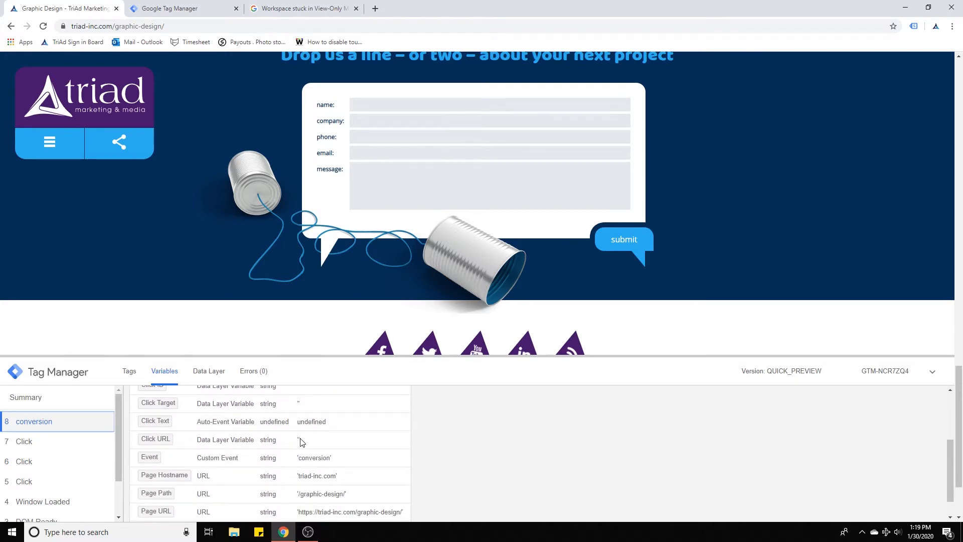
{"action": "scroll", "coordinate": [301, 441], "scroll_direction": "down", "scroll_amount": 1}
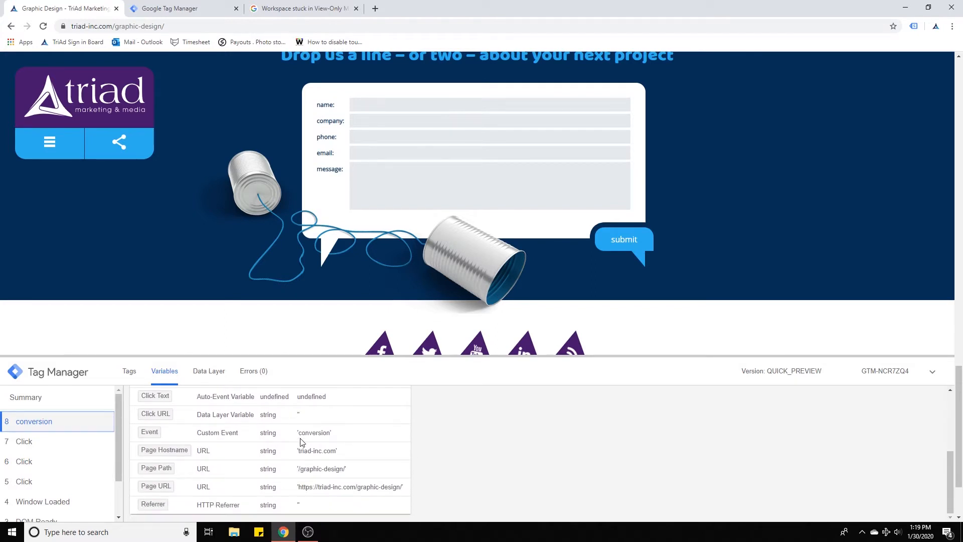
{"action": "scroll", "coordinate": [301, 441], "scroll_direction": "up", "scroll_amount": 2}
{"action": "left_click_drag", "start_coordinate": [296, 412], "coordinate": [307, 414]}
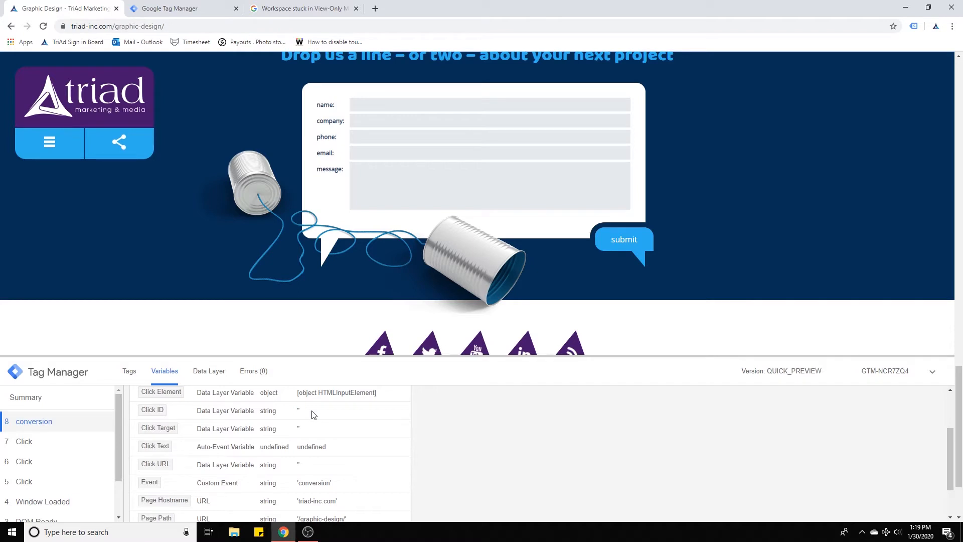
{"action": "scroll", "coordinate": [314, 415], "scroll_direction": "up", "scroll_amount": 2}
{"action": "left_click_drag", "start_coordinate": [297, 443], "coordinate": [376, 444]}
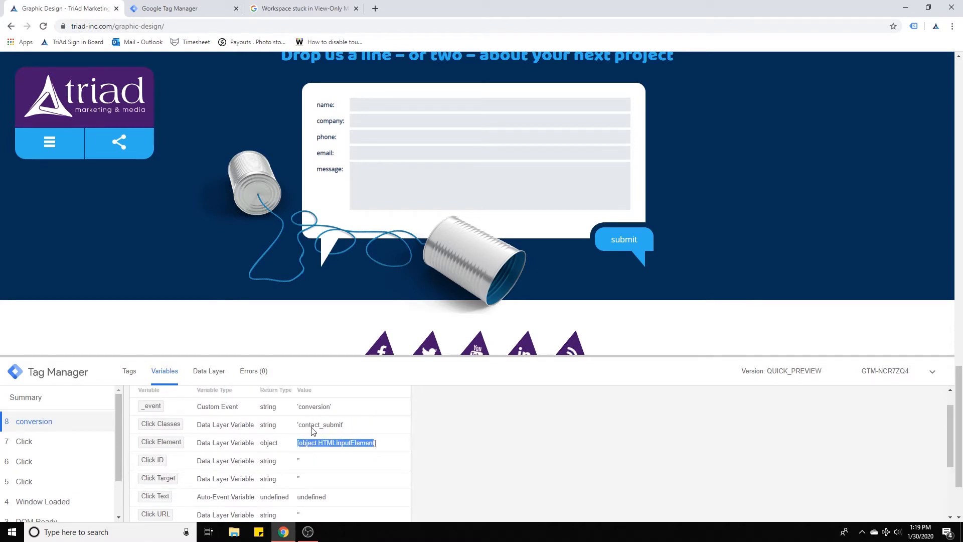
{"action": "left_click_drag", "start_coordinate": [298, 425], "coordinate": [335, 426]}
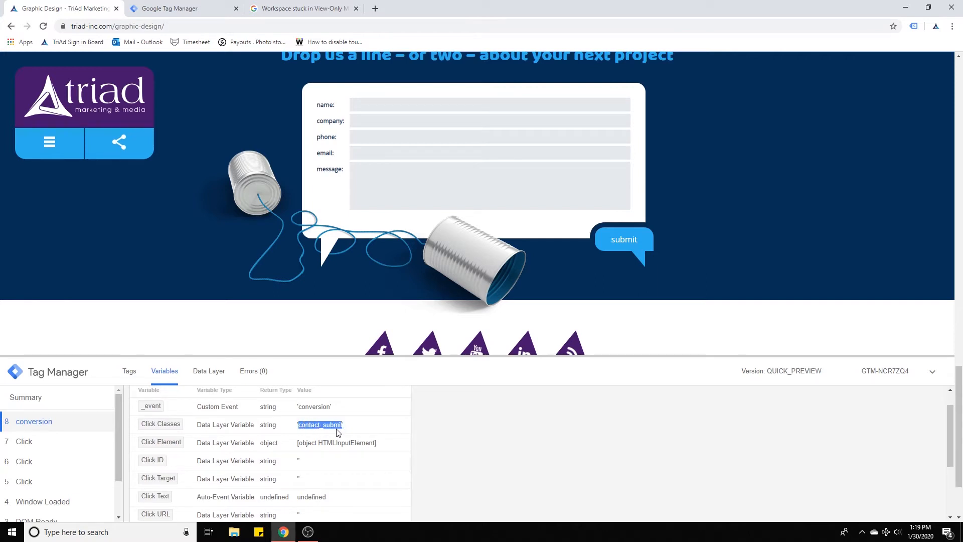
In Tag Manager, start a new Click – All Elements trigger that fires on Some Clicks.
{"action": "left_click", "coordinate": [165, 8]}
{"action": "left_click", "coordinate": [61, 241]}
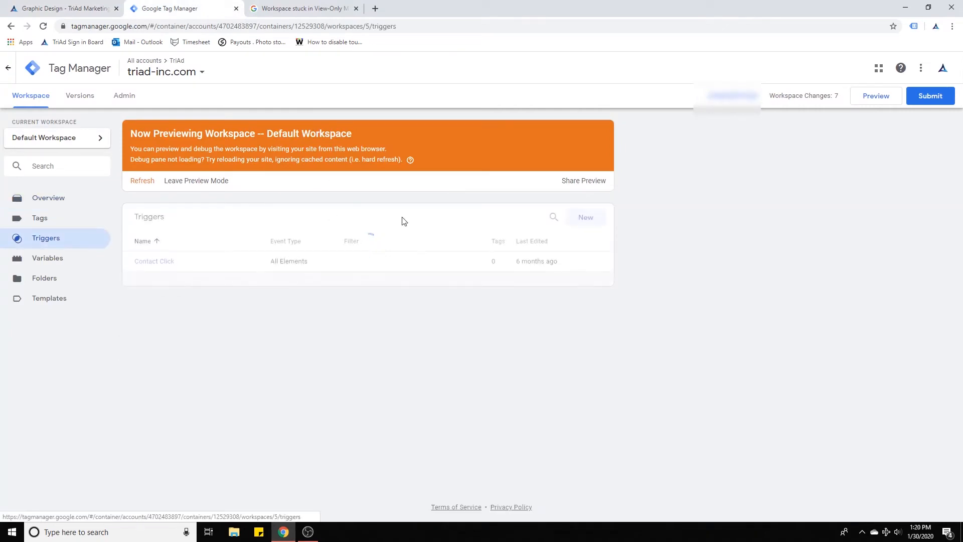
{"action": "left_click", "coordinate": [593, 216]}
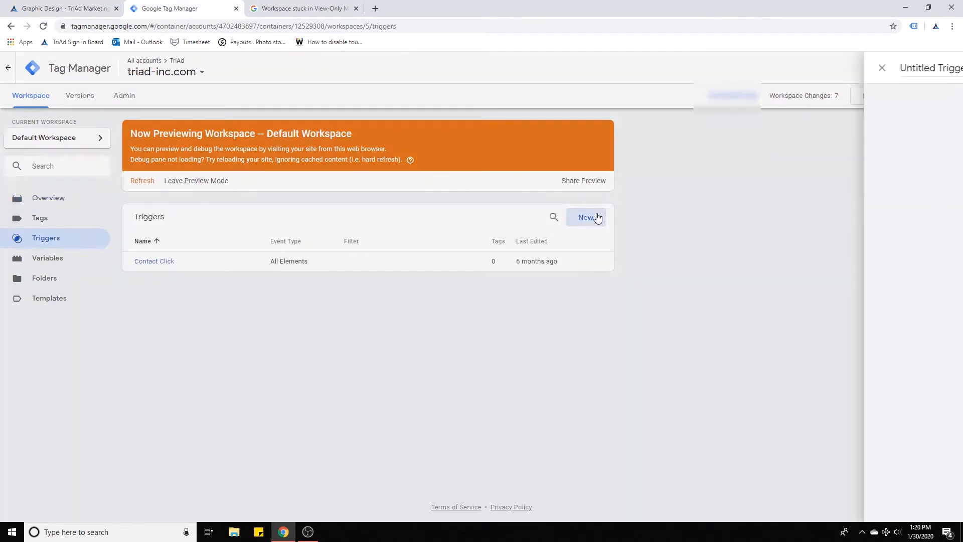
{"action": "left_click", "coordinate": [656, 155]}
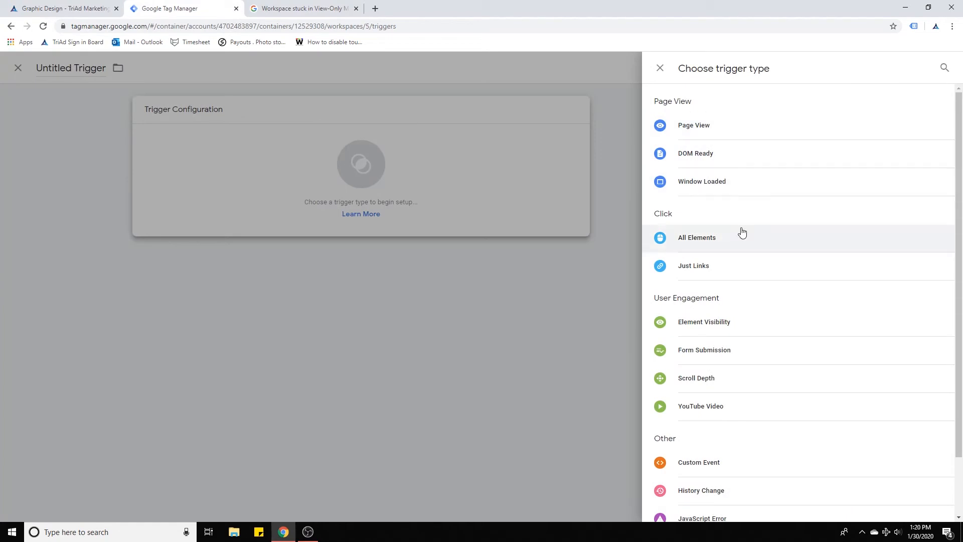
{"action": "left_click", "coordinate": [721, 244]}
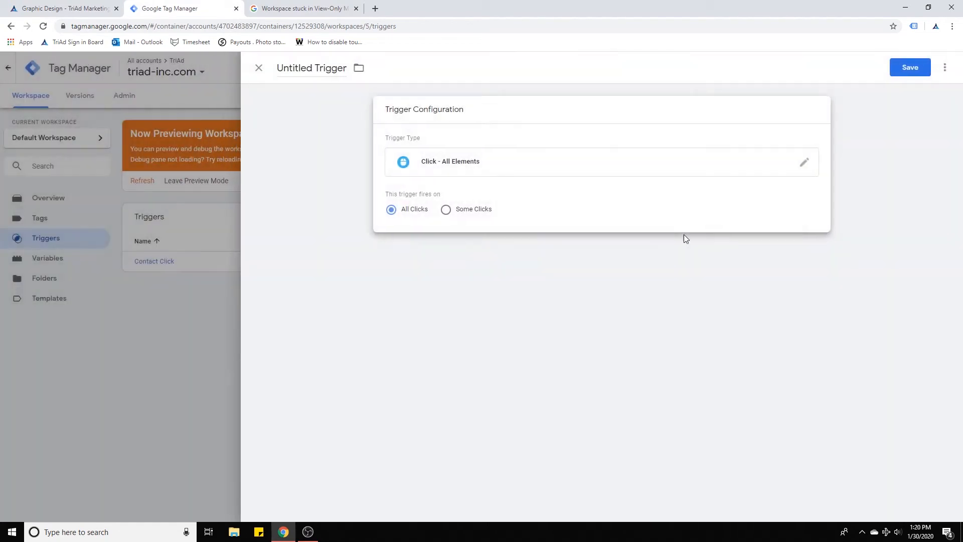
{"action": "left_click", "coordinate": [446, 209]}
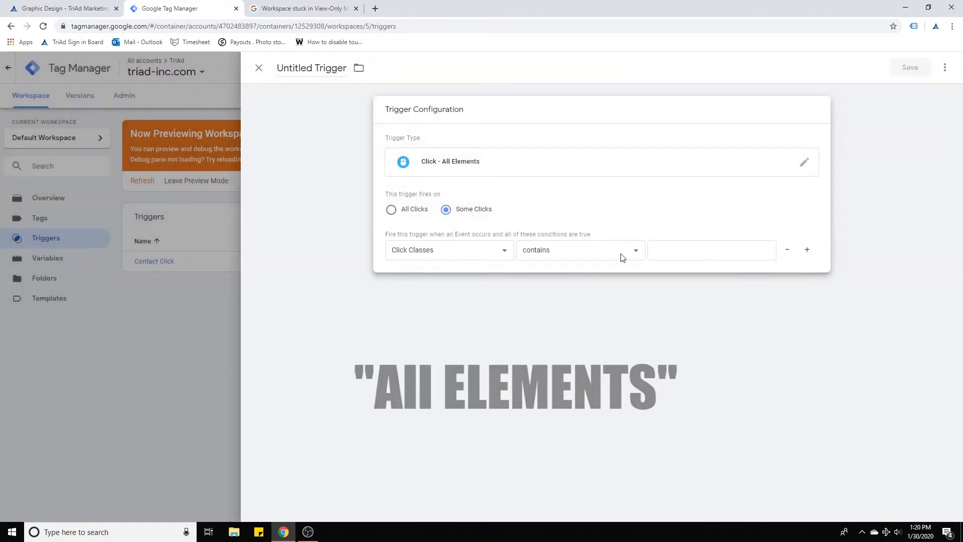
Set the trigger condition to Click Classes equals contact_submit.
{"action": "left_click", "coordinate": [690, 251]}
{"action": "type", "text": "contact_submit"}
{"action": "left_click", "coordinate": [66, 9]}
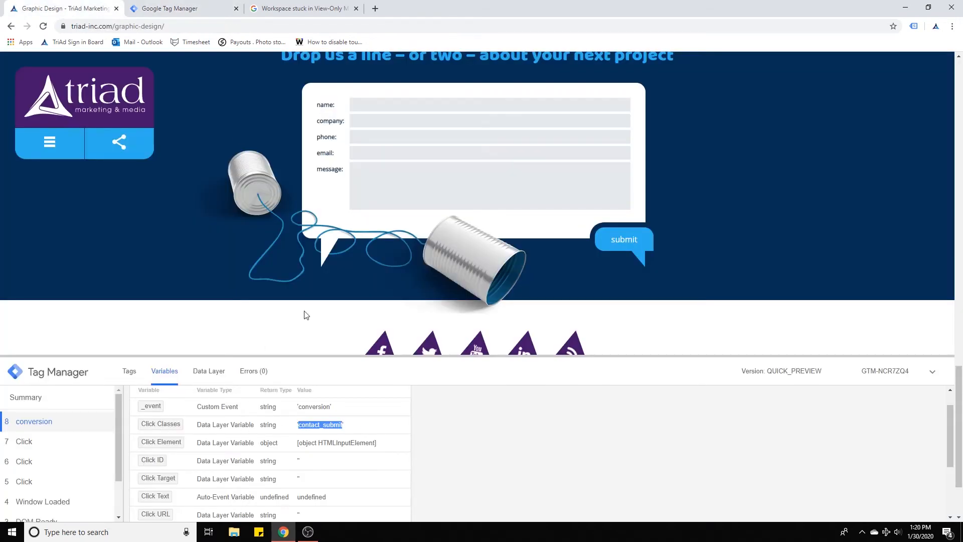
{"action": "left_click", "coordinate": [201, 9]}
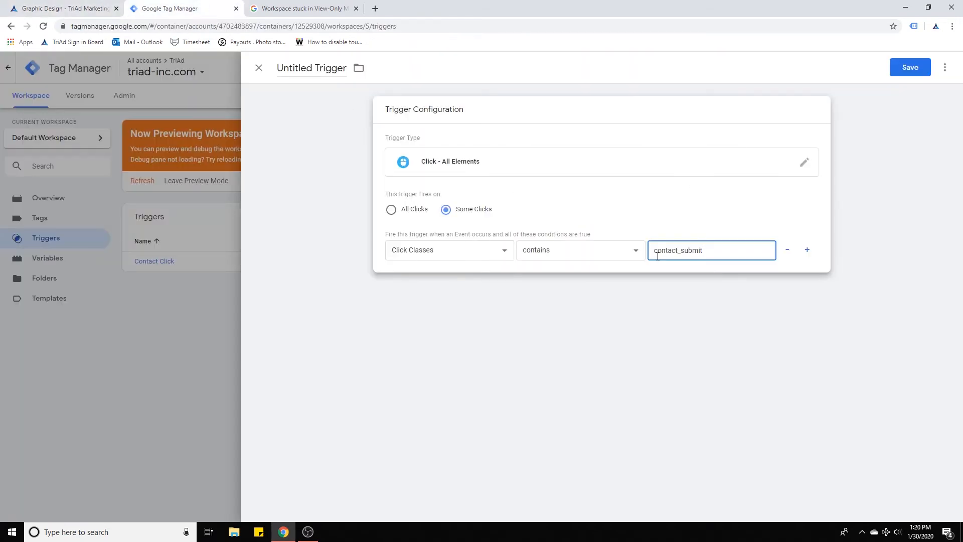
{"action": "left_click", "coordinate": [583, 253]}
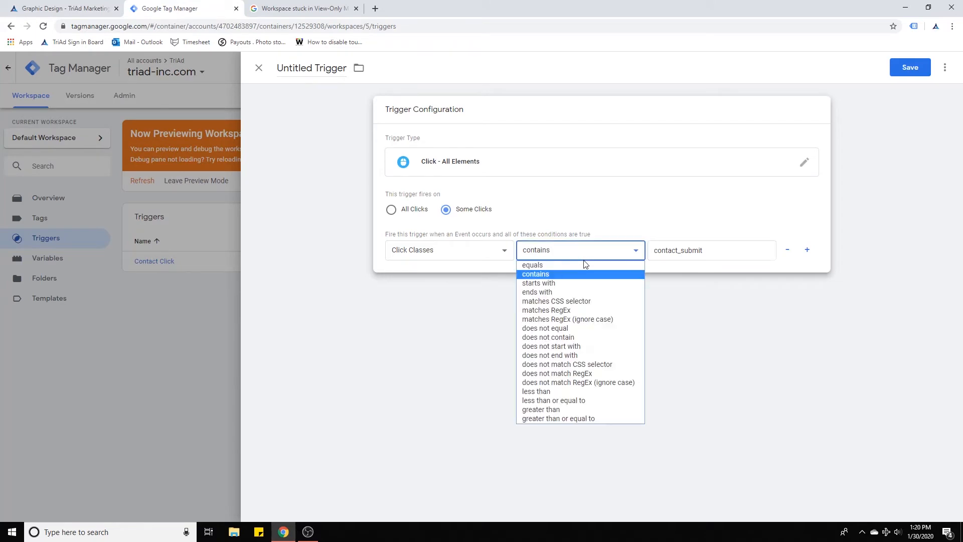
{"action": "left_click", "coordinate": [577, 266]}
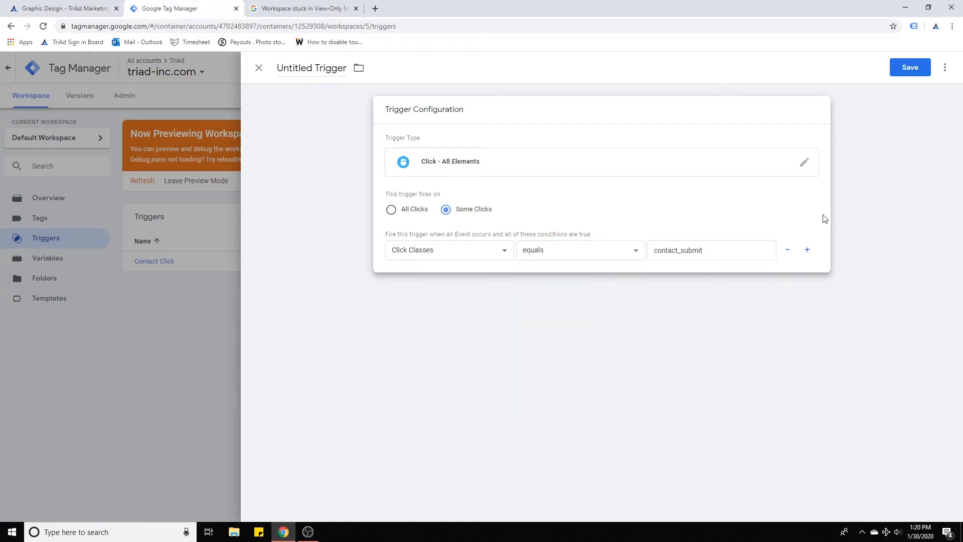
Save the trigger with the name Submit Button Conversion.
{"action": "left_click", "coordinate": [910, 68]}
{"action": "type", "text": "Submit Button Conversion"}
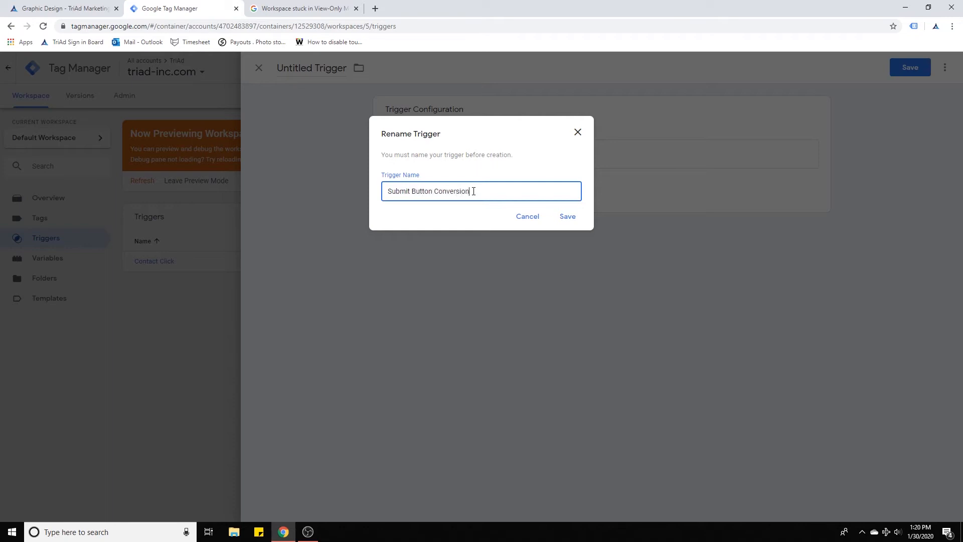
{"action": "left_click", "coordinate": [567, 218]}
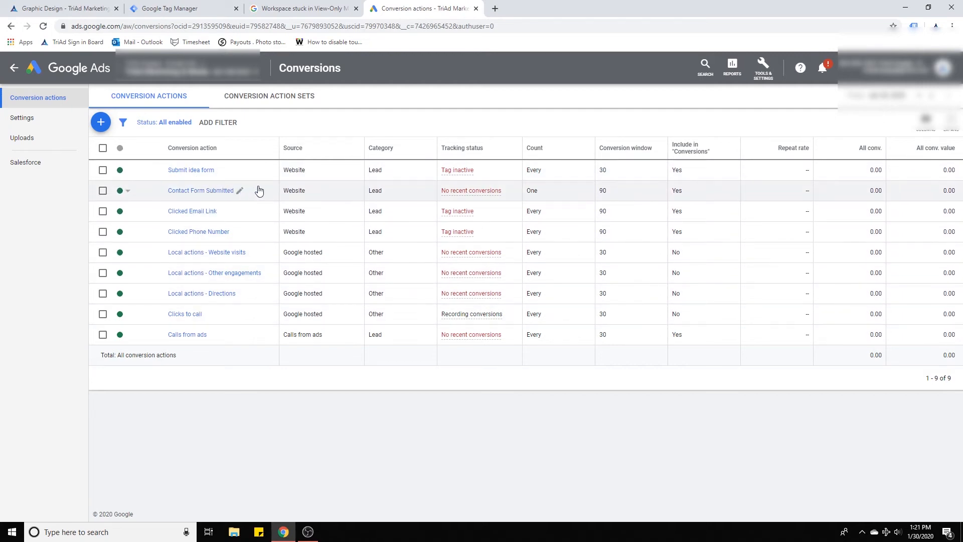
In Google Ads, open the Contact Form Submitted conversion action and choose the Google Tag Manager tag setup option.
{"action": "left_click", "coordinate": [194, 193]}
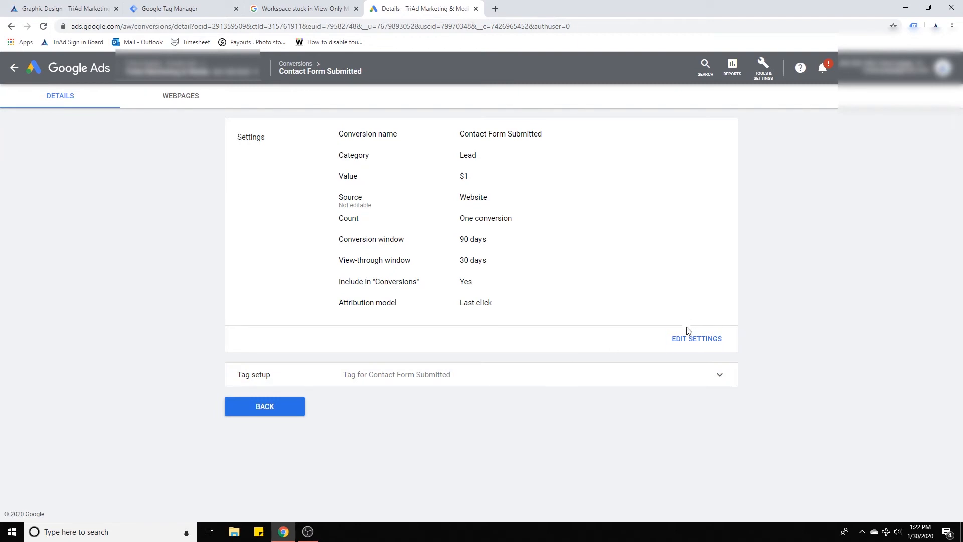
{"action": "left_click", "coordinate": [456, 381]}
{"action": "scroll", "coordinate": [545, 355], "scroll_direction": "down", "scroll_amount": 1}
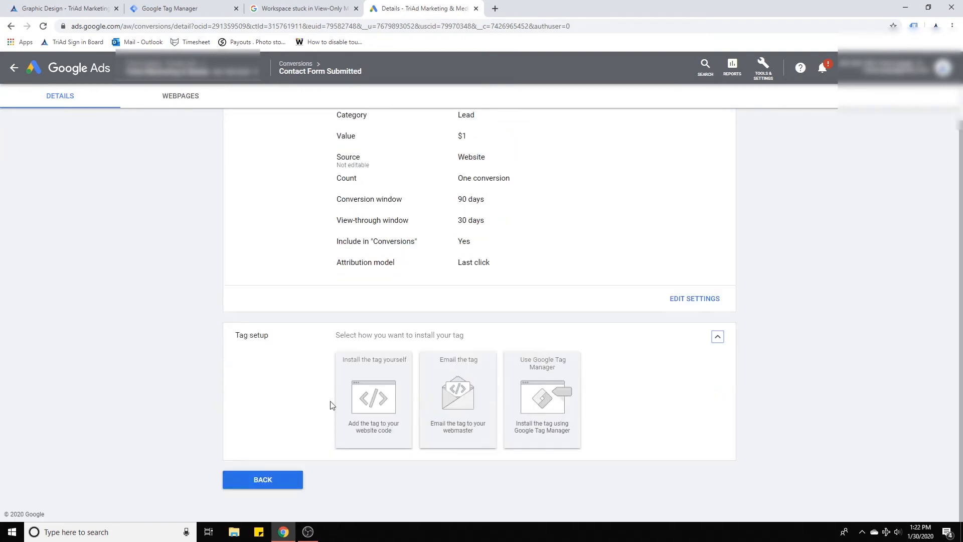
{"action": "left_click", "coordinate": [521, 382]}
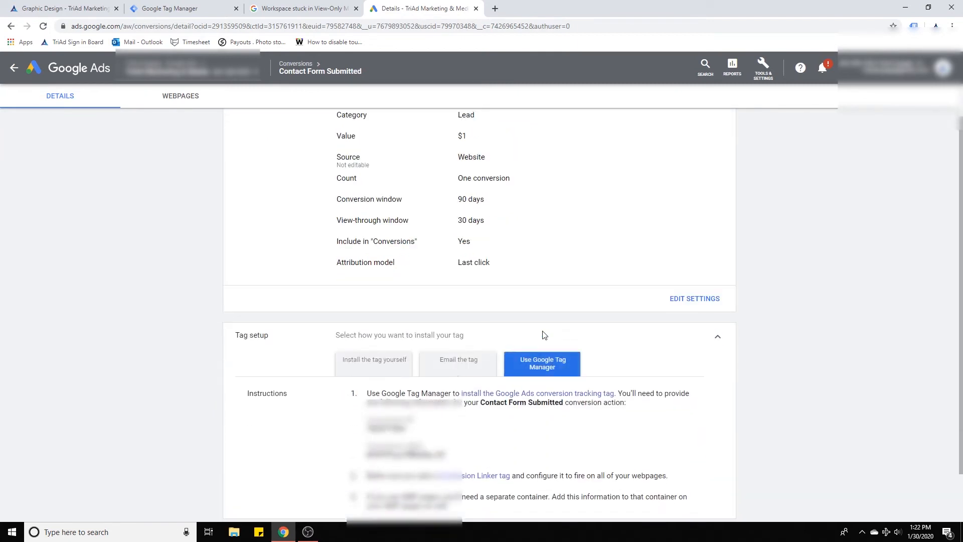
Copy the conversion ID from the tag setup instructions and open the conversion action's settings.
{"action": "scroll", "coordinate": [517, 322], "scroll_direction": "down", "scroll_amount": 1}
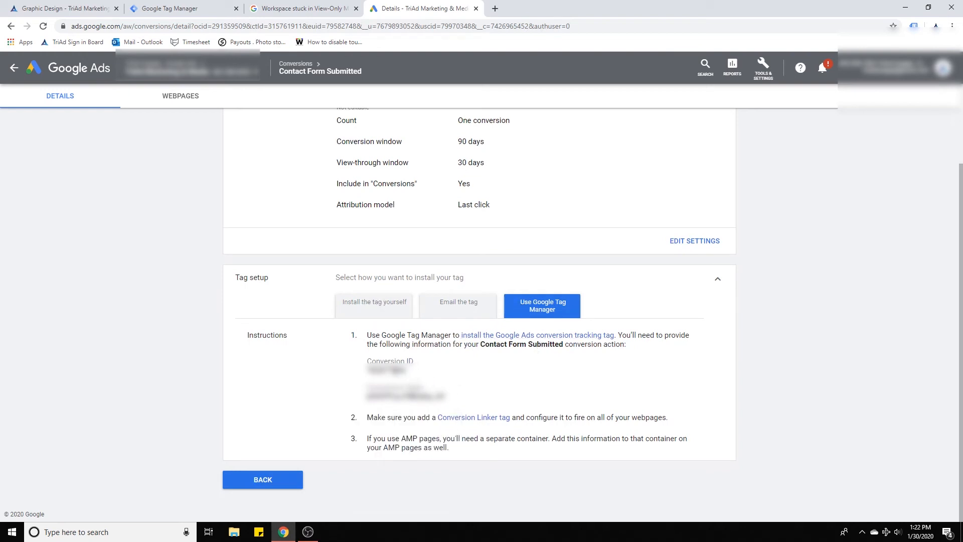
{"action": "double_click", "coordinate": [394, 371]}
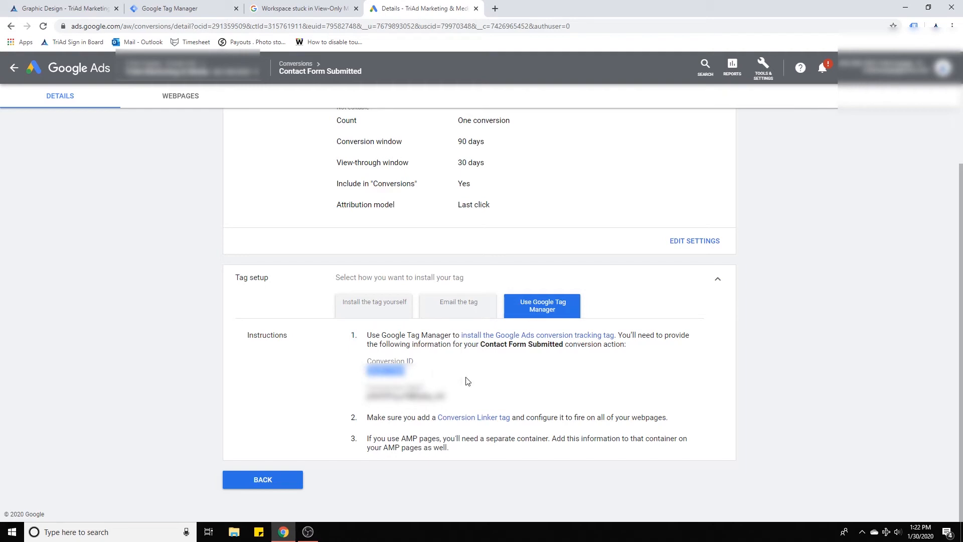
{"action": "scroll", "coordinate": [570, 299], "scroll_direction": "up", "scroll_amount": 2}
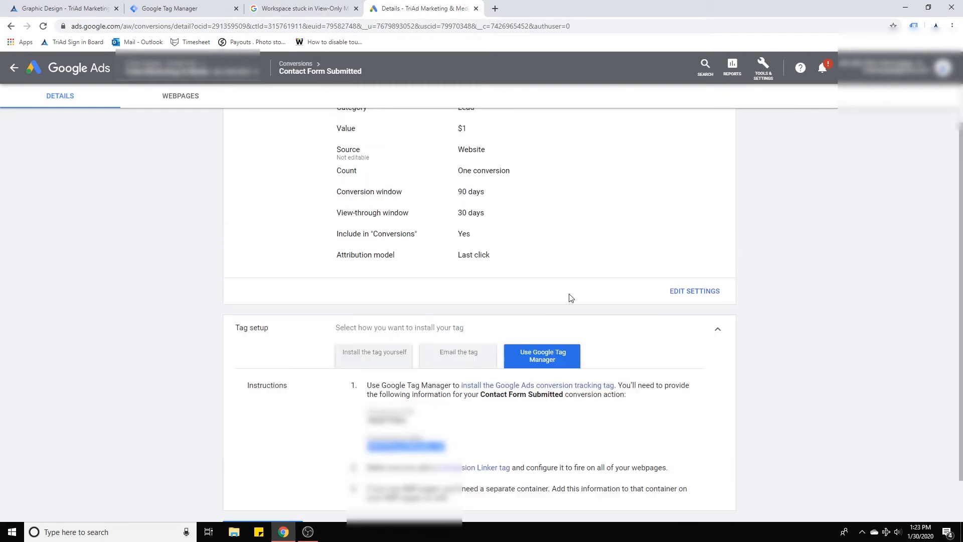
{"action": "left_click", "coordinate": [681, 344]}
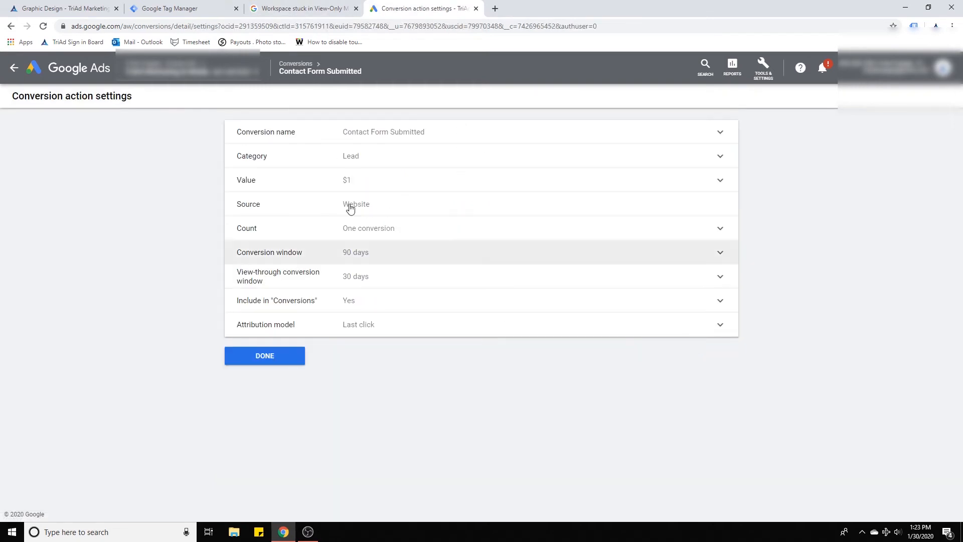
{"action": "left_click", "coordinate": [381, 230]}
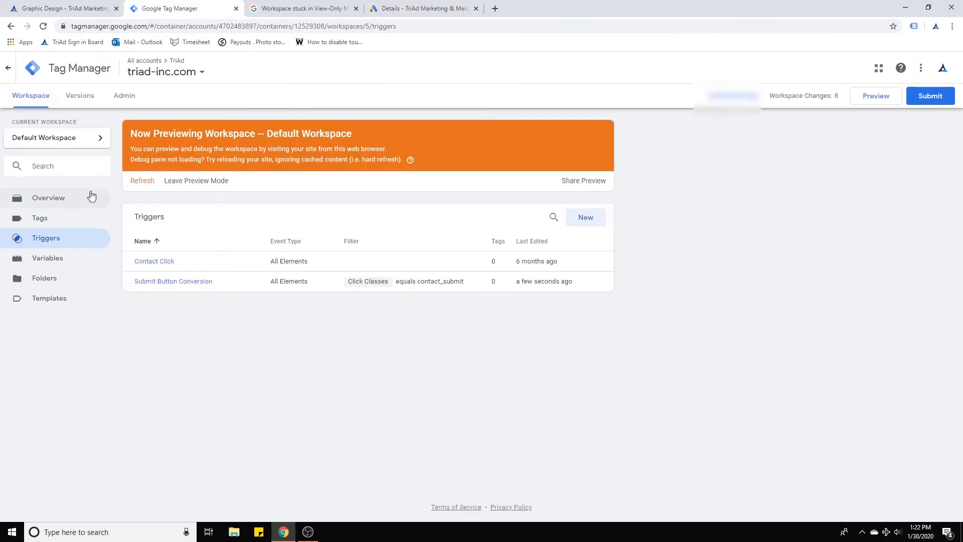
Create a new Google Ads Conversion Tracking tag and paste the conversion ID into it.
{"action": "left_click", "coordinate": [50, 219]}
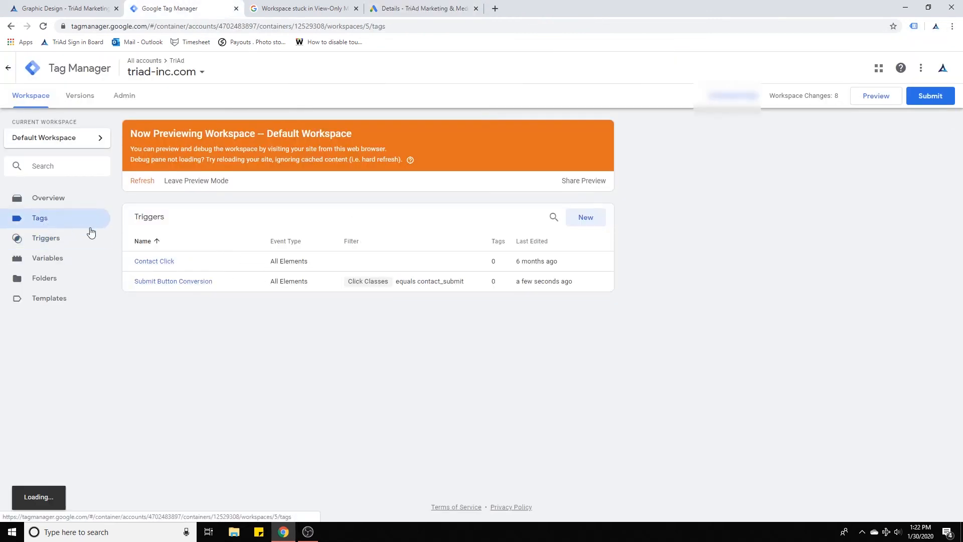
{"action": "left_click", "coordinate": [584, 218]}
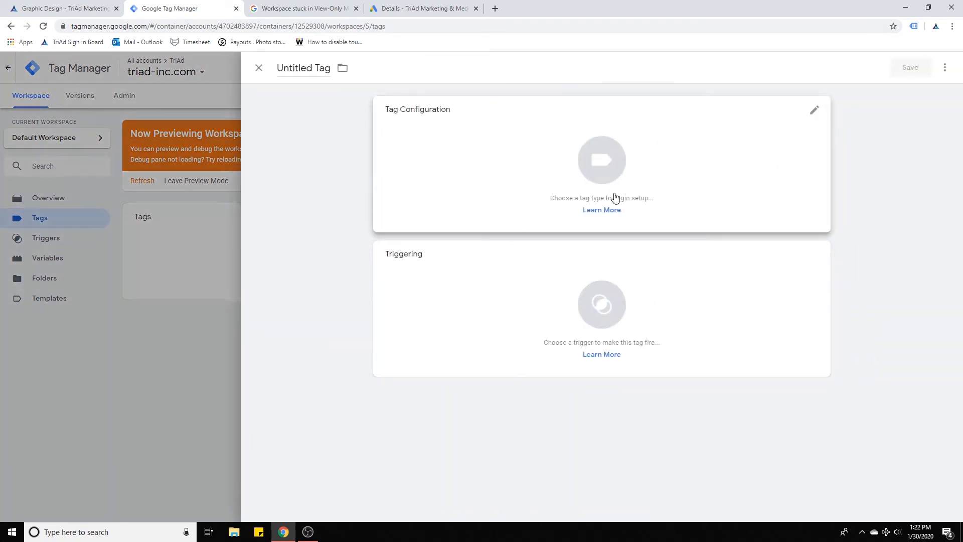
{"action": "left_click", "coordinate": [628, 185]}
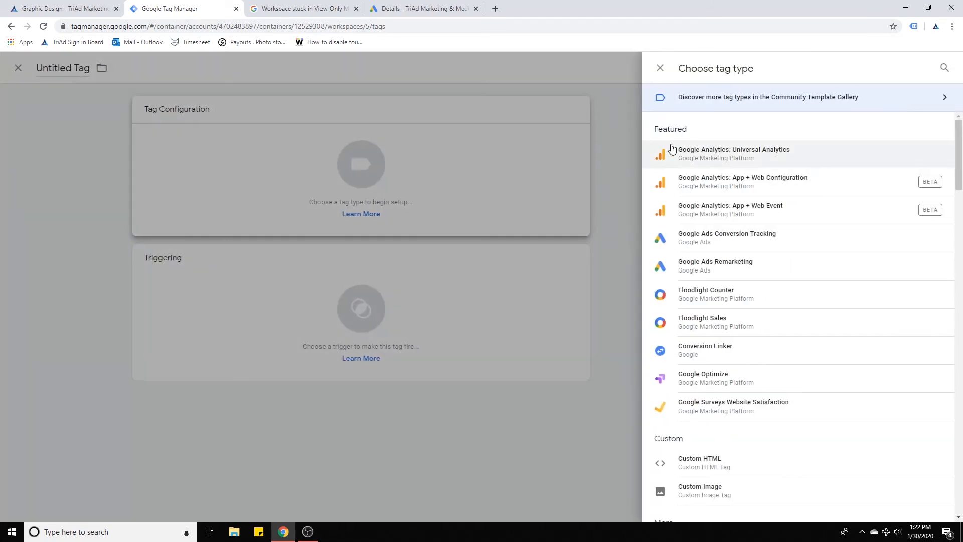
{"action": "left_click", "coordinate": [733, 247]}
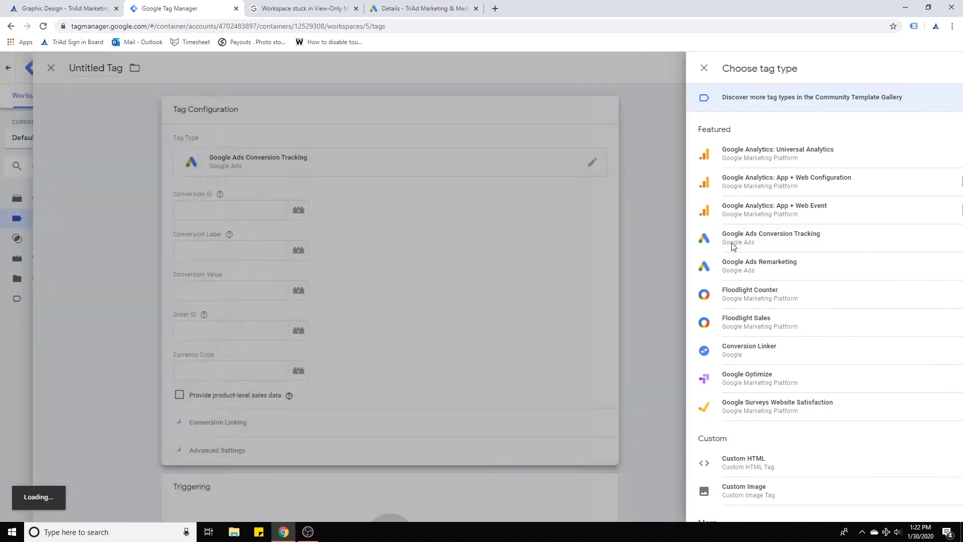
{"action": "left_click", "coordinate": [449, 211]}
{"action": "key", "text": "ctrl+v"}
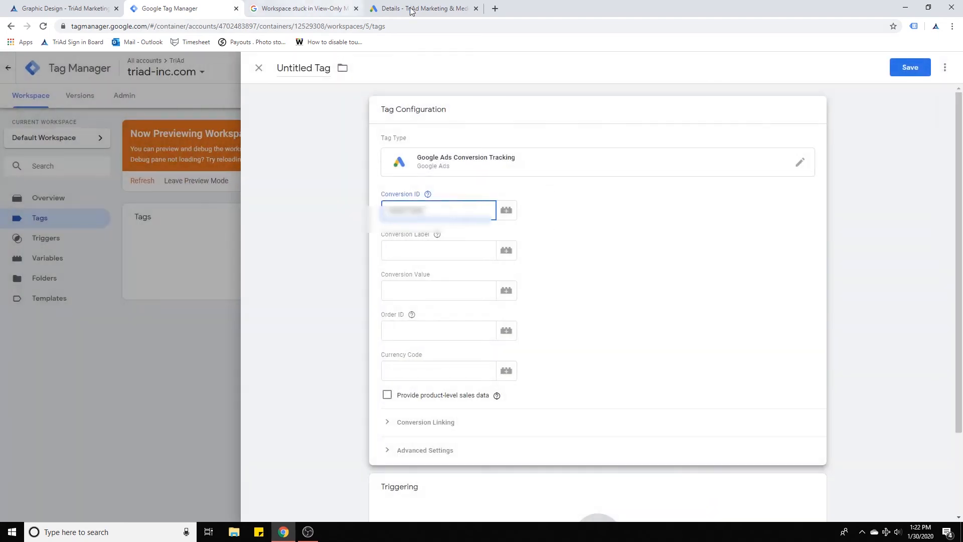
Copy the conversion label from Google Ads and paste it into the tag's Conversion Label field.
{"action": "left_click", "coordinate": [417, 9]}
{"action": "left_click_drag", "start_coordinate": [454, 397], "coordinate": [377, 397]}
{"action": "key", "text": "ctrl+c"}
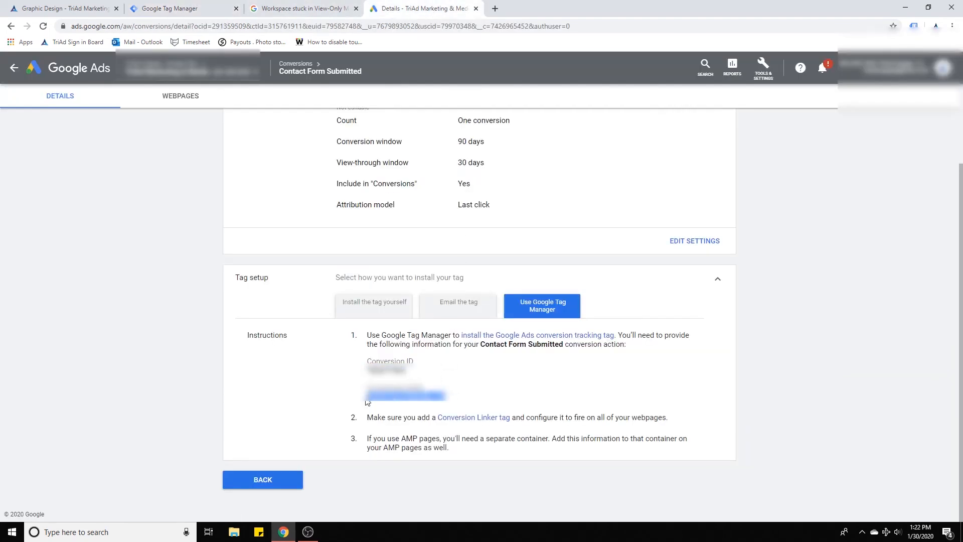
{"action": "left_click", "coordinate": [171, 8]}
{"action": "left_click", "coordinate": [416, 249]}
{"action": "key", "text": "ctrl+v"}
{"action": "key", "text": "ctrl+v"}
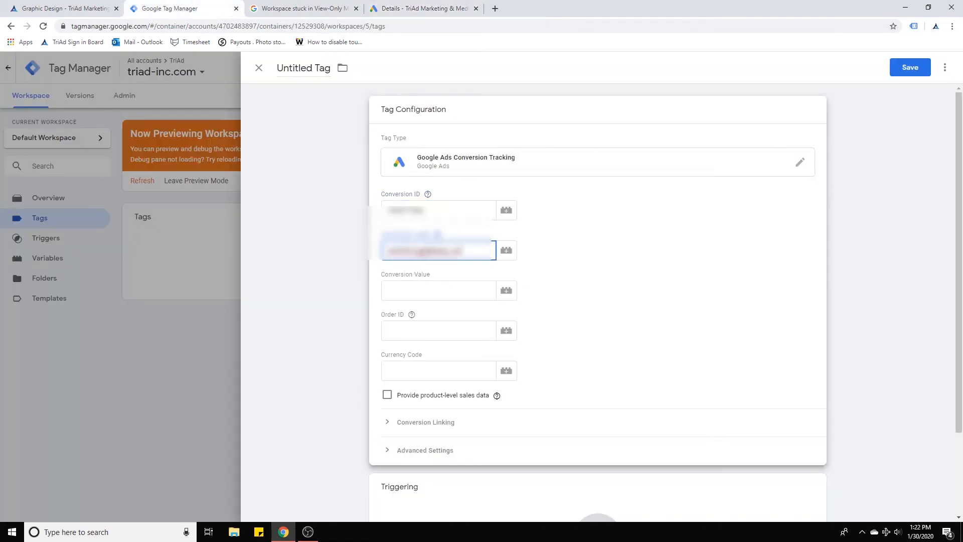
Set the tag's firing trigger to Submit Button Conversion.
{"action": "left_click", "coordinate": [450, 289]}
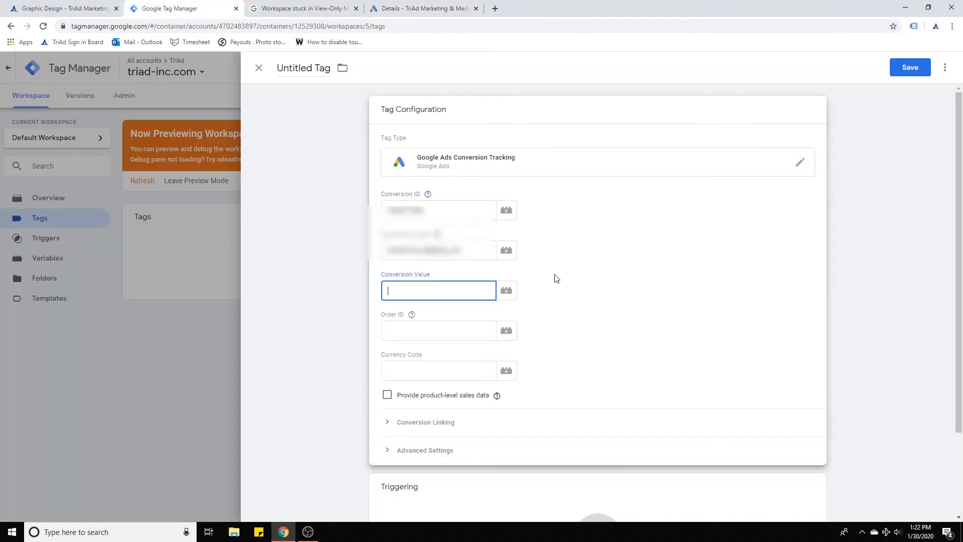
{"action": "scroll", "coordinate": [562, 291], "scroll_direction": "down", "scroll_amount": 2}
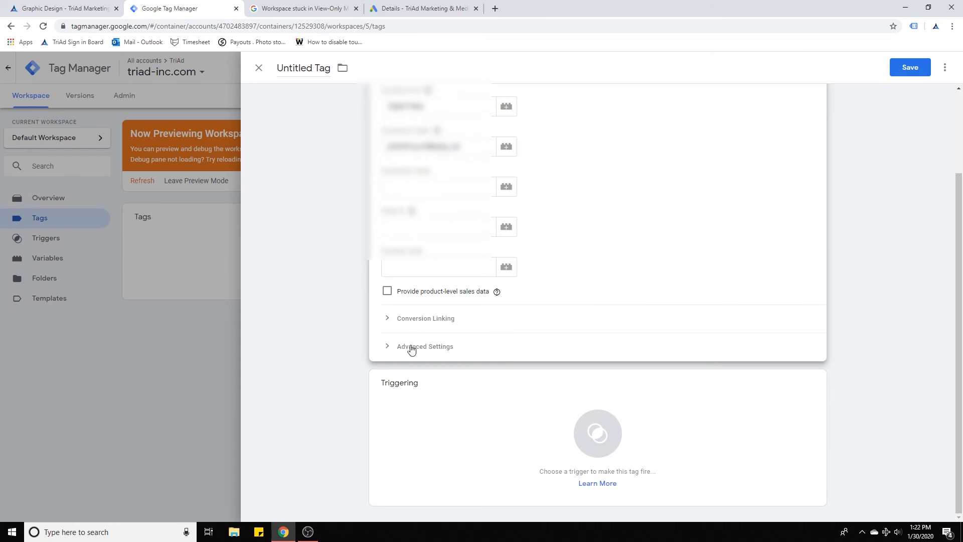
{"action": "left_click", "coordinate": [613, 411]}
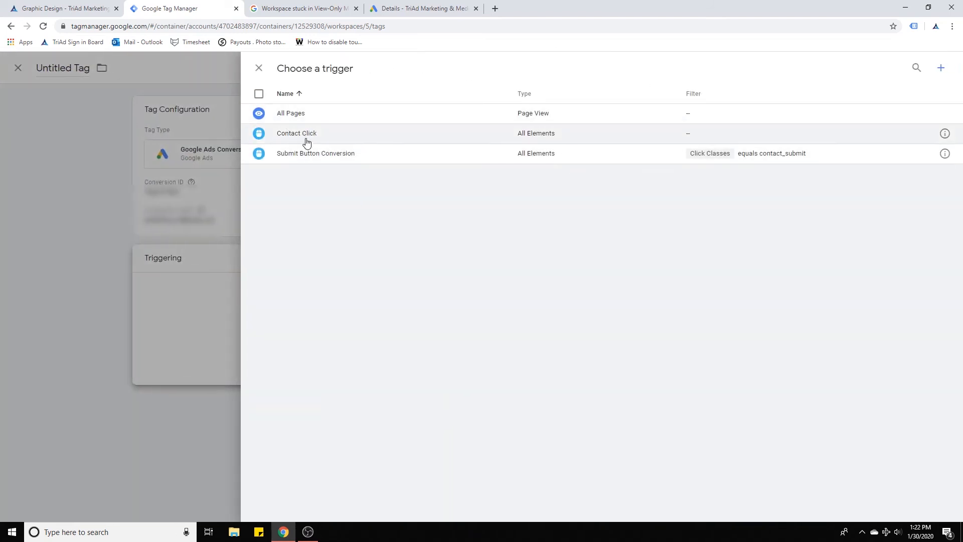
{"action": "left_click", "coordinate": [307, 156]}
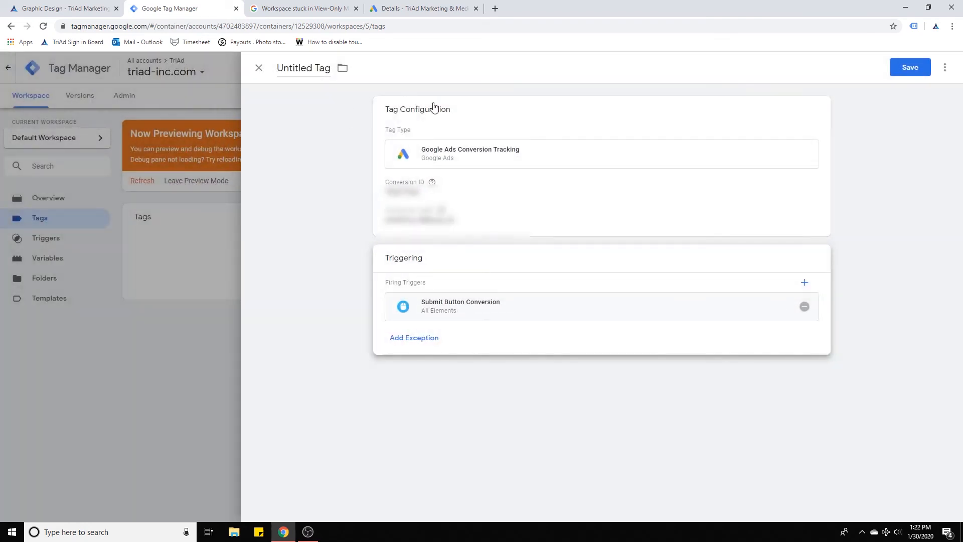
Name the tag Conversion on Graphic Design Page and save it.
{"action": "left_click", "coordinate": [308, 68]}
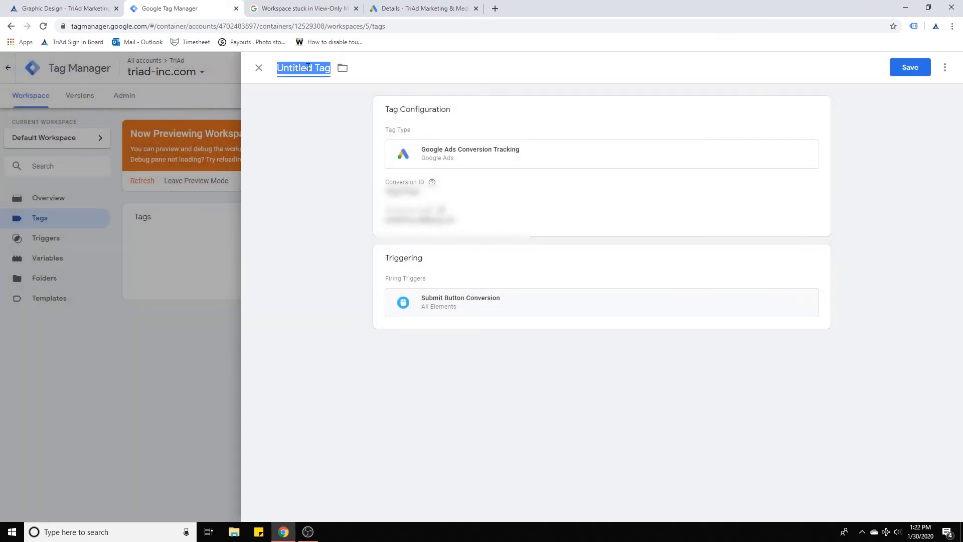
{"action": "type", "text": "C"}
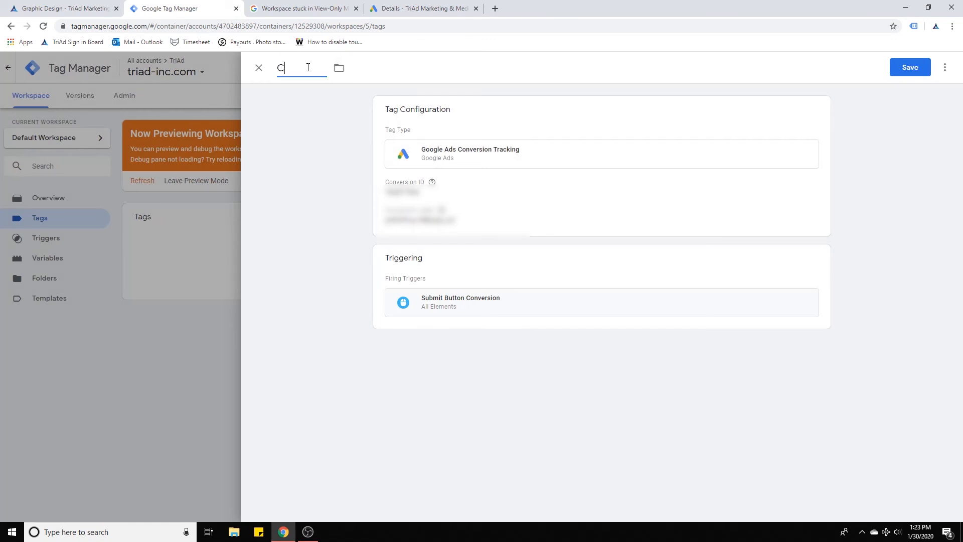
{"action": "type", "text": "onversion on Butt"}
{"action": "key", "text": "BackSpace"}
{"action": "key", "text": "BackSpace"}
{"action": "key", "text": "BackSpace"}
{"action": "key", "text": "BackSpace"}
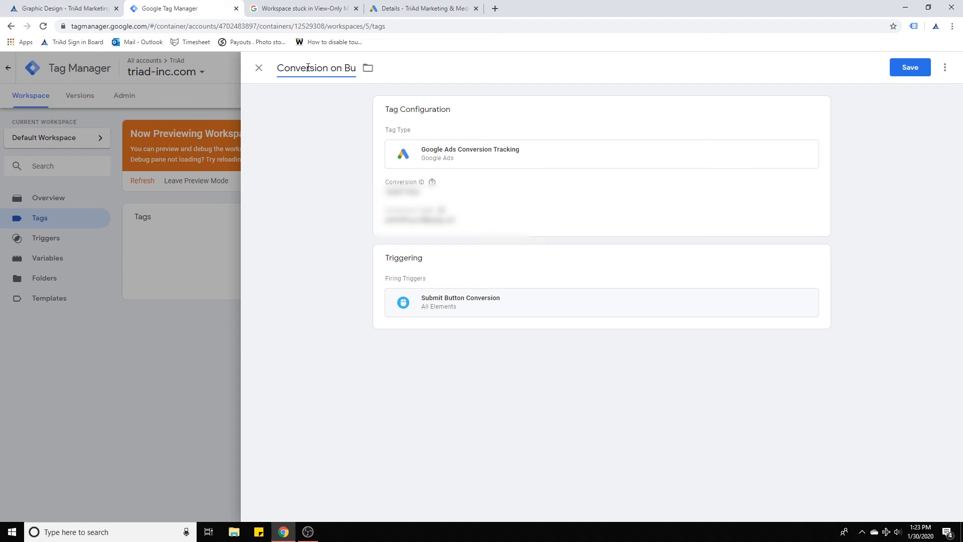
{"action": "type", "text": "Graphic Design Page"}
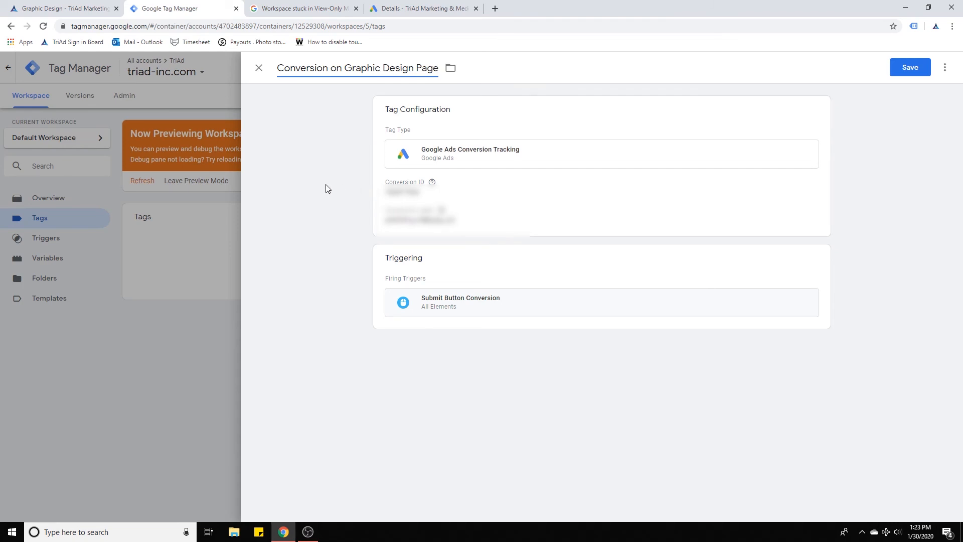
{"action": "left_click", "coordinate": [910, 67]}
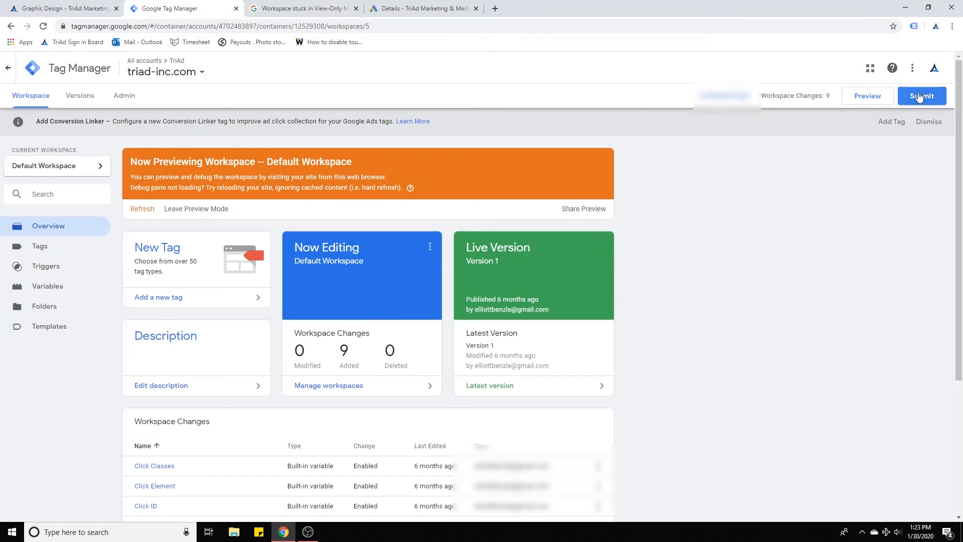
Submit the workspace changes with version name RK 1.30.20 and description Adding conversion tag to graphic design page submit button.
{"action": "left_click", "coordinate": [920, 97]}
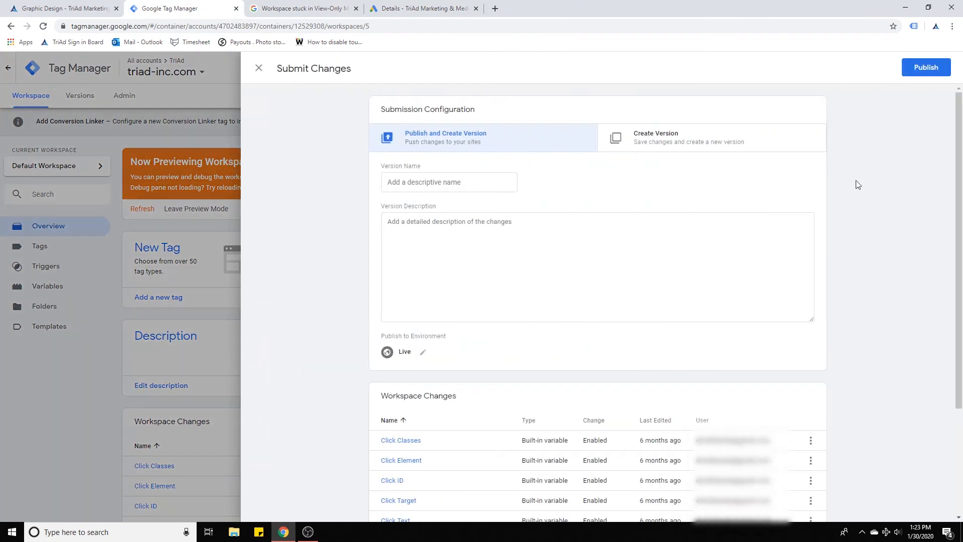
{"action": "left_click", "coordinate": [409, 182]}
{"action": "type", "text": "R"}
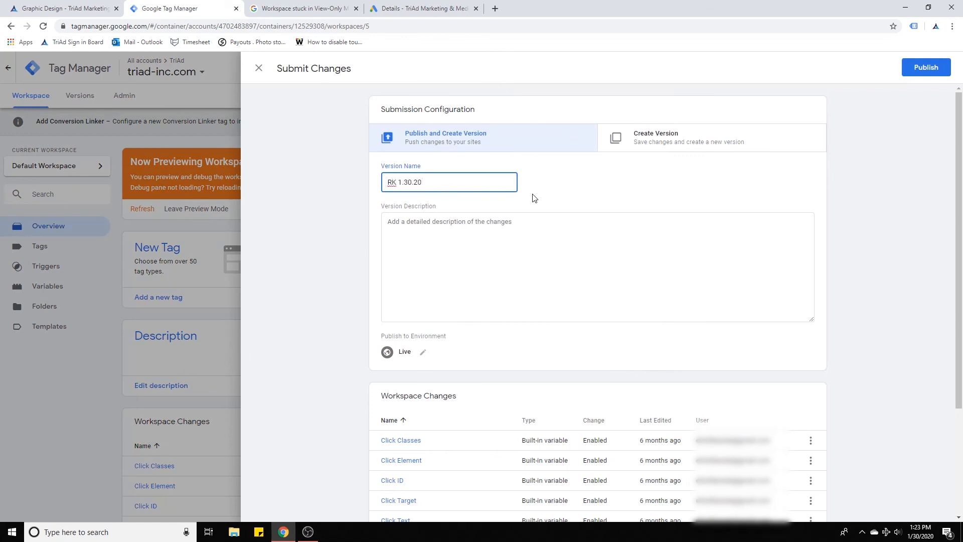
{"action": "left_click", "coordinate": [520, 259]}
{"action": "type", "text": "Ad"}
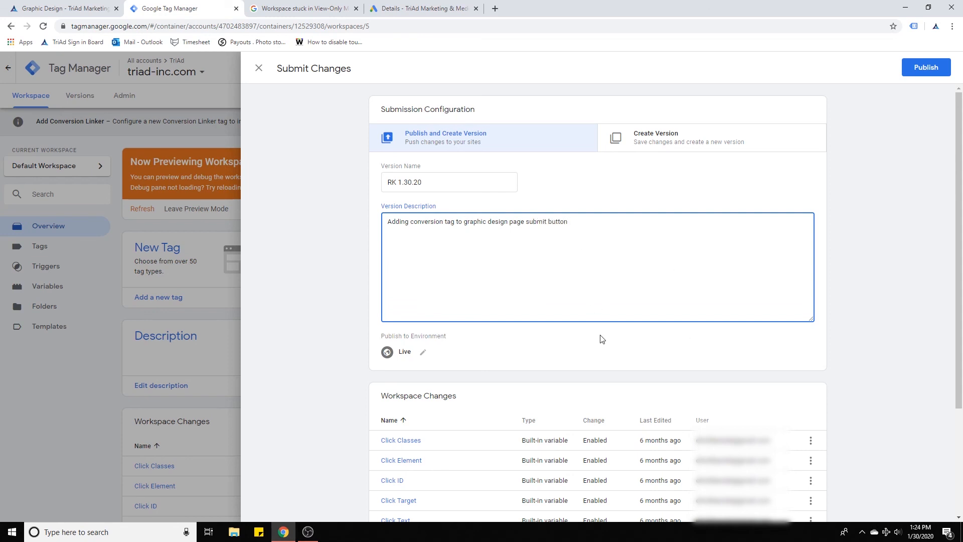
Review the listed workspace changes and publish the version.
{"action": "scroll", "coordinate": [602, 339], "scroll_direction": "down", "scroll_amount": 3}
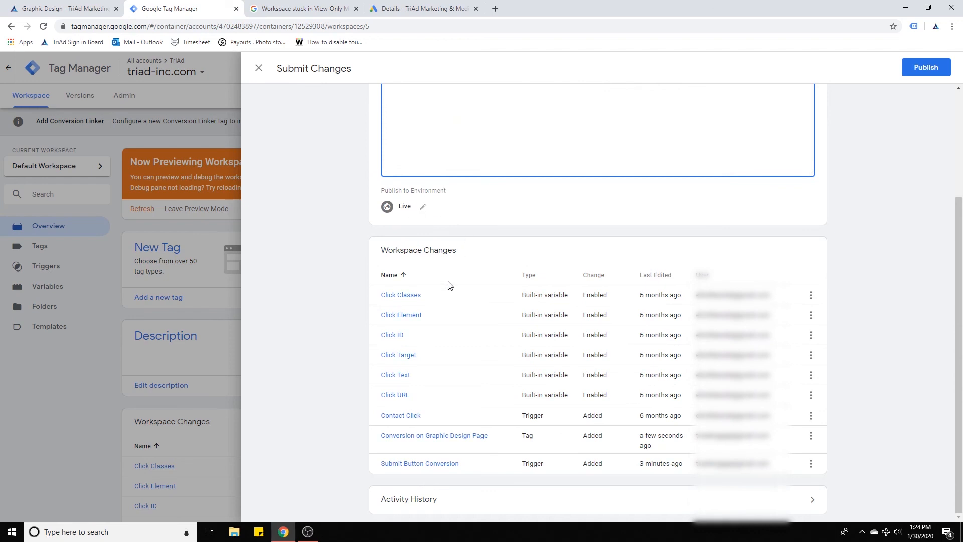
{"action": "scroll", "coordinate": [800, 342], "scroll_direction": "up", "scroll_amount": 1}
{"action": "scroll", "coordinate": [801, 342], "scroll_direction": "up", "scroll_amount": 2}
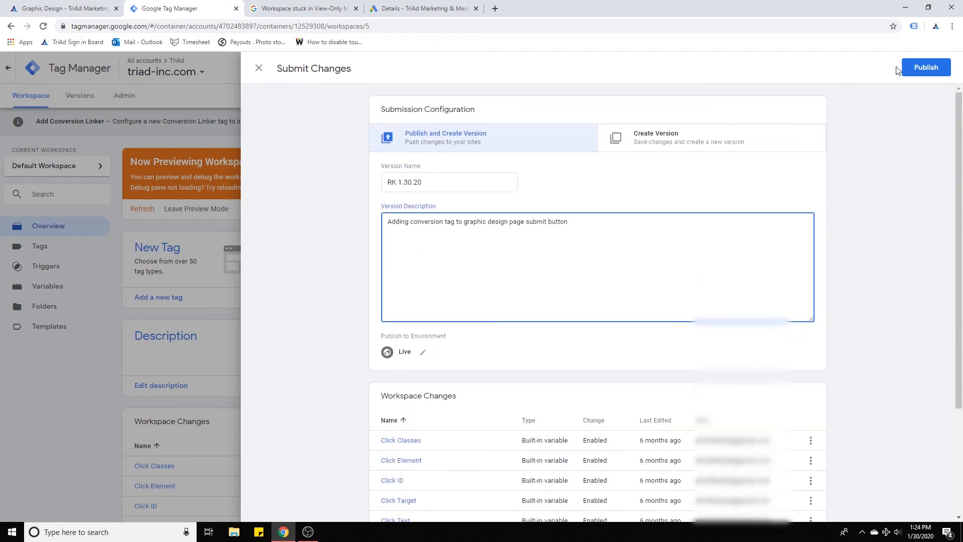
{"action": "left_click", "coordinate": [926, 70]}
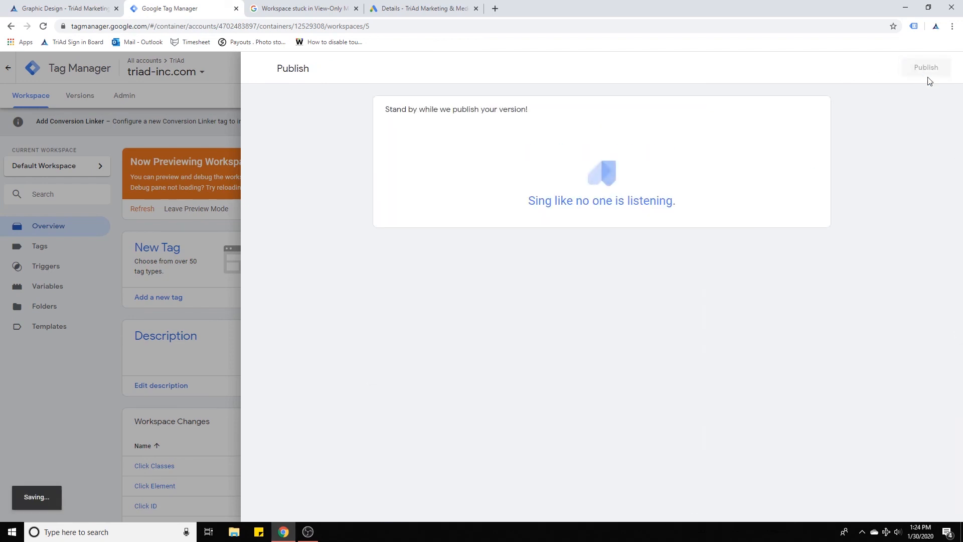